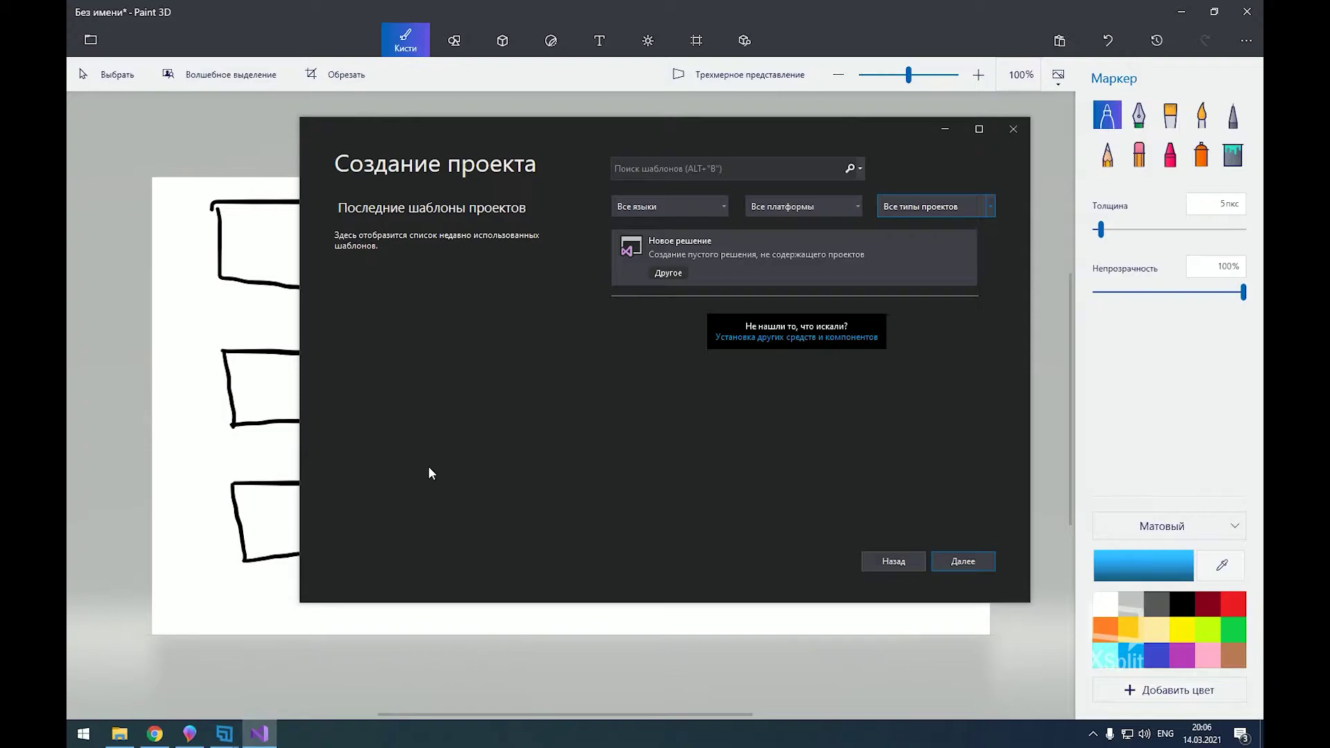
# - Hand-write black labels Pre.L, Laun and Conf in the three left-hand rectangles
pyautogui.click(134, 440)
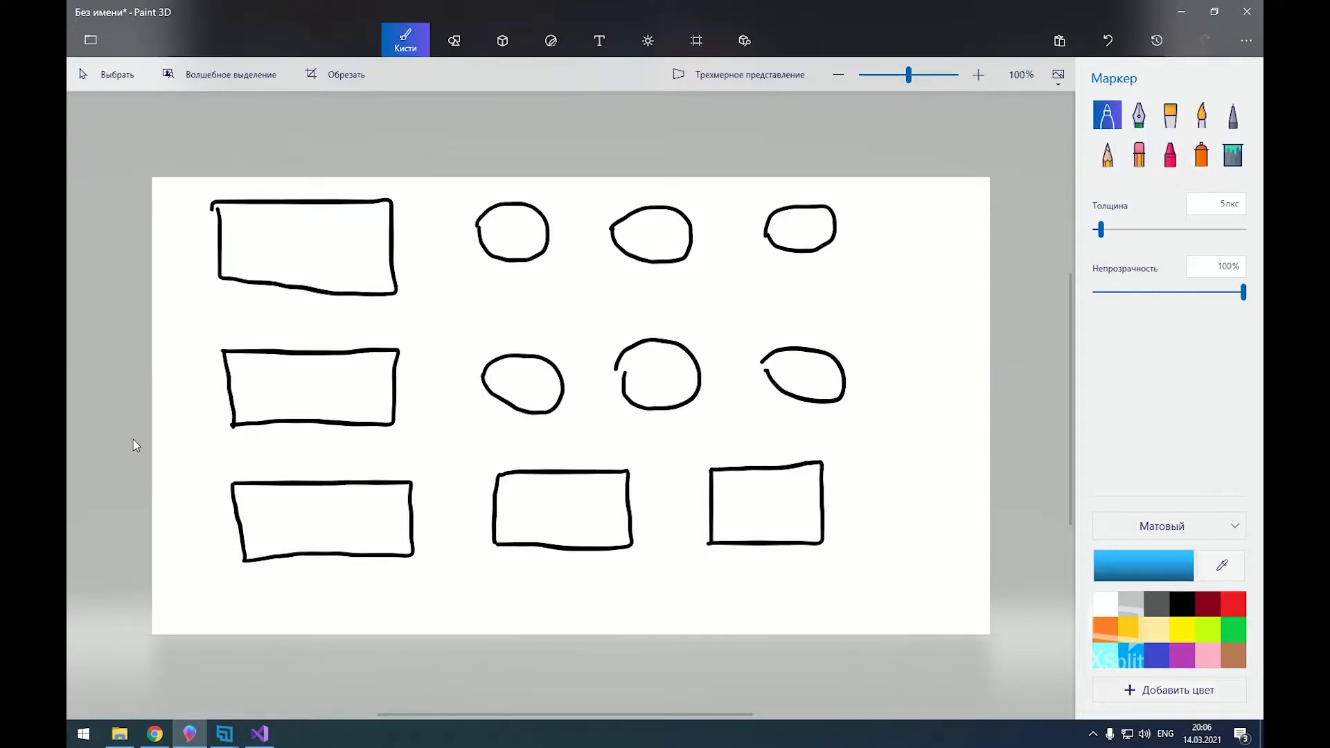
pyautogui.click(1158, 609)
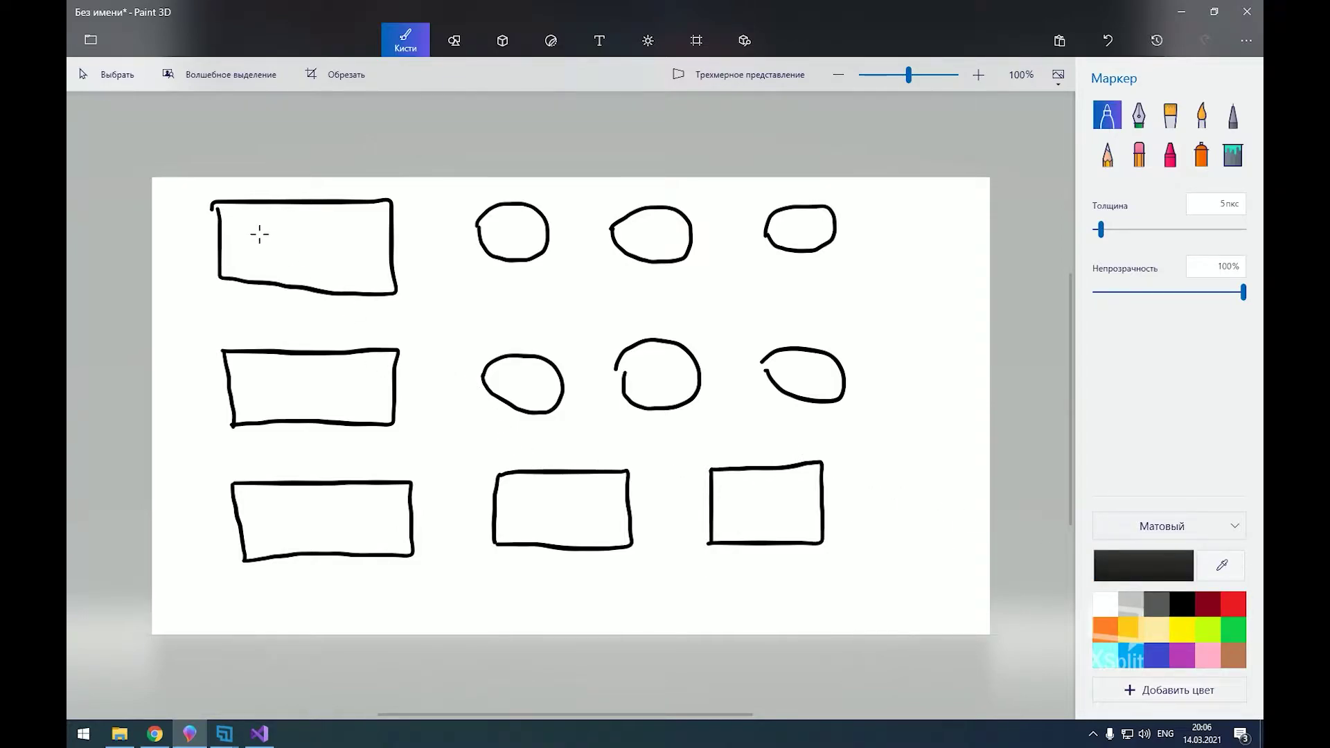
pyautogui.moveTo(250, 231)
pyautogui.mouseDown()
pyautogui.moveTo(249, 273)
pyautogui.moveTo(251, 250)
pyautogui.moveTo(276, 264)
pyautogui.moveTo(284, 247)
pyautogui.moveTo(323, 274)
pyautogui.mouseUp()
pyautogui.hotkey('ctrl', 'z')
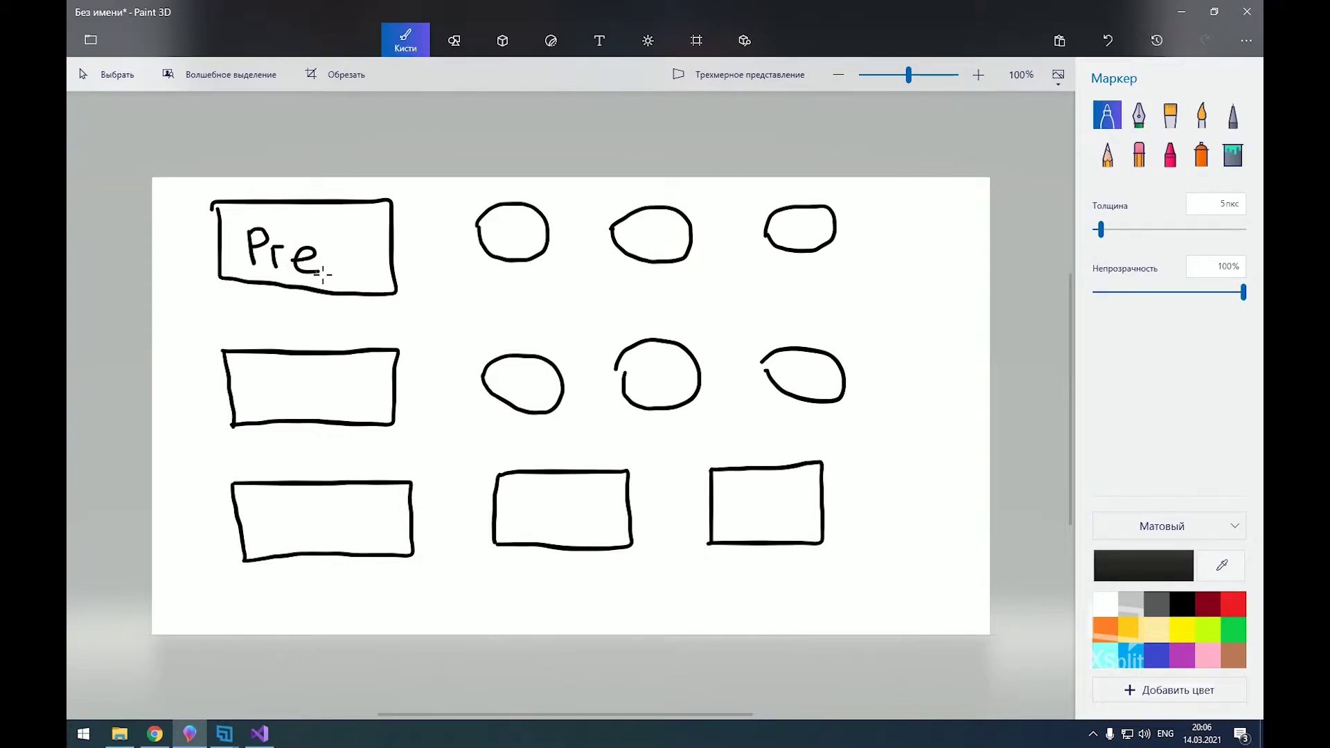
pyautogui.moveTo(333, 229); pyautogui.dragTo(354, 278)
pyautogui.moveTo(262, 374)
pyautogui.mouseDown()
pyautogui.moveTo(263, 408)
pyautogui.moveTo(357, 409)
pyautogui.mouseUp()
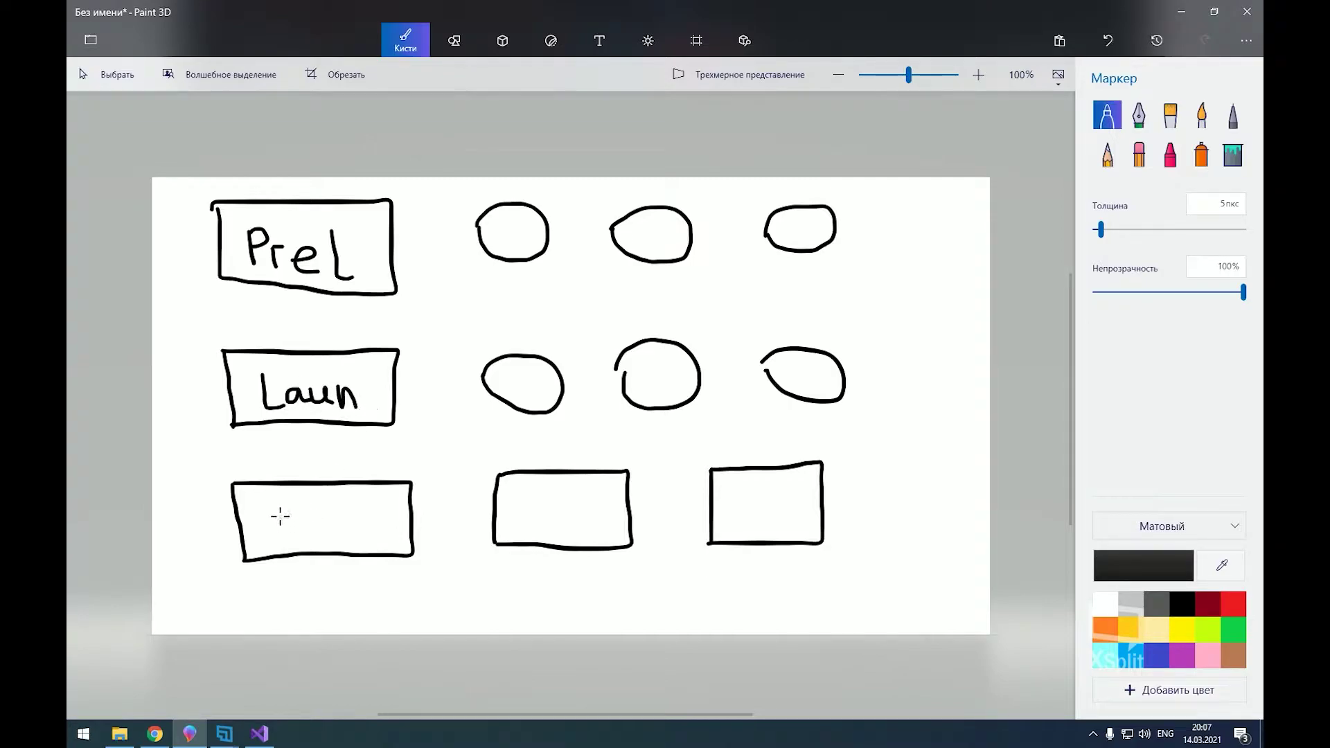
pyautogui.moveTo(289, 514)
pyautogui.mouseDown()
pyautogui.moveTo(291, 549)
pyautogui.moveTo(303, 530)
pyautogui.moveTo(331, 548)
pyautogui.moveTo(361, 528)
pyautogui.mouseUp()
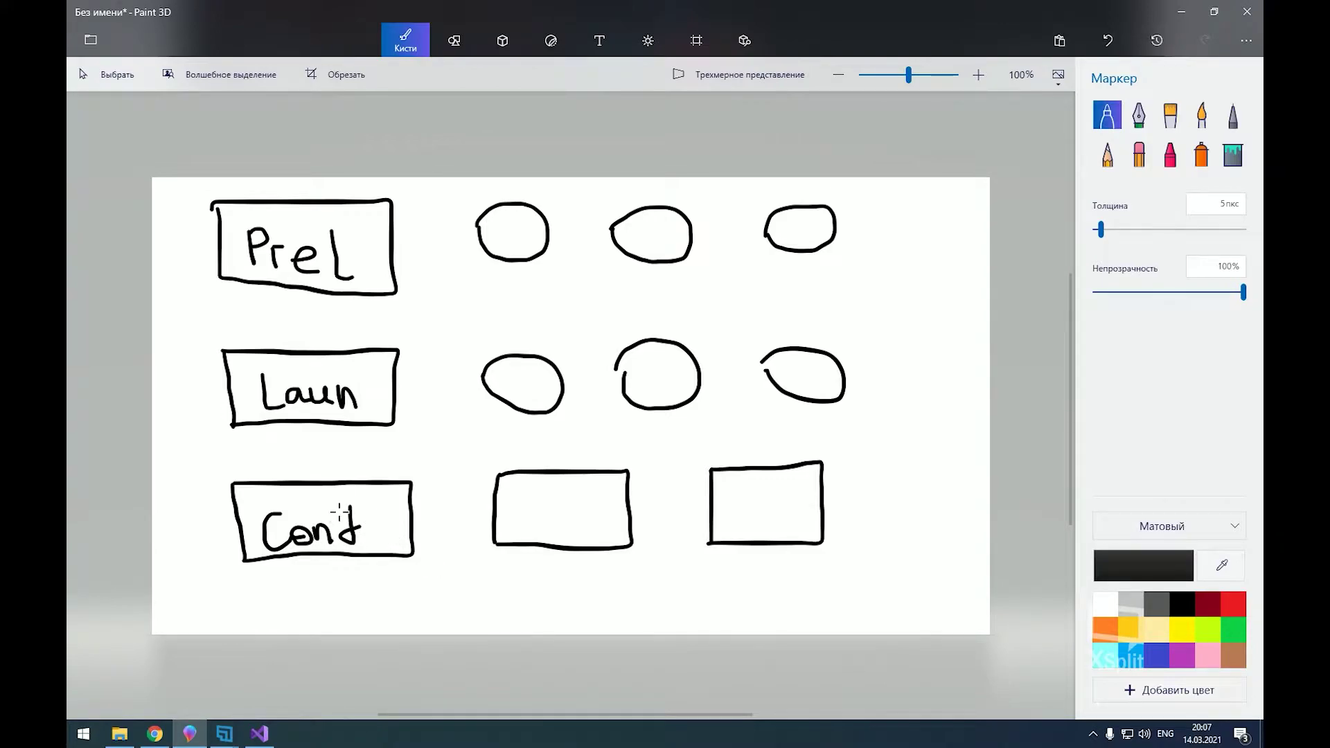
pyautogui.moveTo(310, 493)
pyautogui.mouseDown()
pyautogui.moveTo(310, 510)
pyautogui.moveTo(429, 512)
pyautogui.mouseUp()
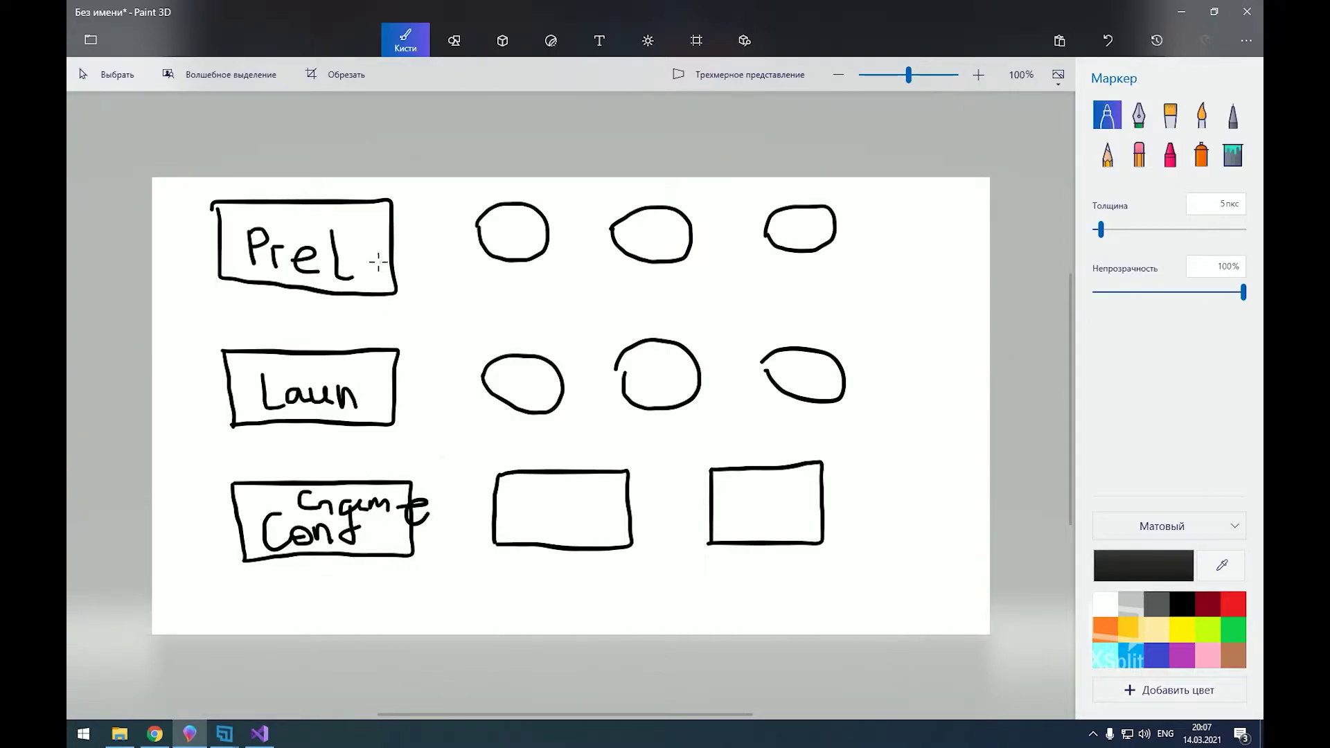
pyautogui.click(325, 273)
# - Write Var and Md5 in the first two top circles and dot an ellipsis in the third
pyautogui.moveTo(501, 223)
pyautogui.mouseDown()
pyautogui.moveTo(510, 252)
pyautogui.moveTo(526, 219)
pyautogui.moveTo(538, 247)
pyautogui.moveTo(549, 230)
pyautogui.mouseUp()
pyautogui.moveTo(637, 226)
pyautogui.mouseDown()
pyautogui.moveTo(660, 245)
pyautogui.moveTo(638, 229)
pyautogui.moveTo(649, 247)
pyautogui.moveTo(663, 220)
pyautogui.moveTo(663, 255)
pyautogui.moveTo(686, 229)
pyautogui.moveTo(673, 256)
pyautogui.moveTo(689, 218)
pyautogui.mouseUp()
pyautogui.hotkey('ctrl', 'z')
pyautogui.hotkey('ctrl', 'z')
pyautogui.hotkey('ctrl', 'z')
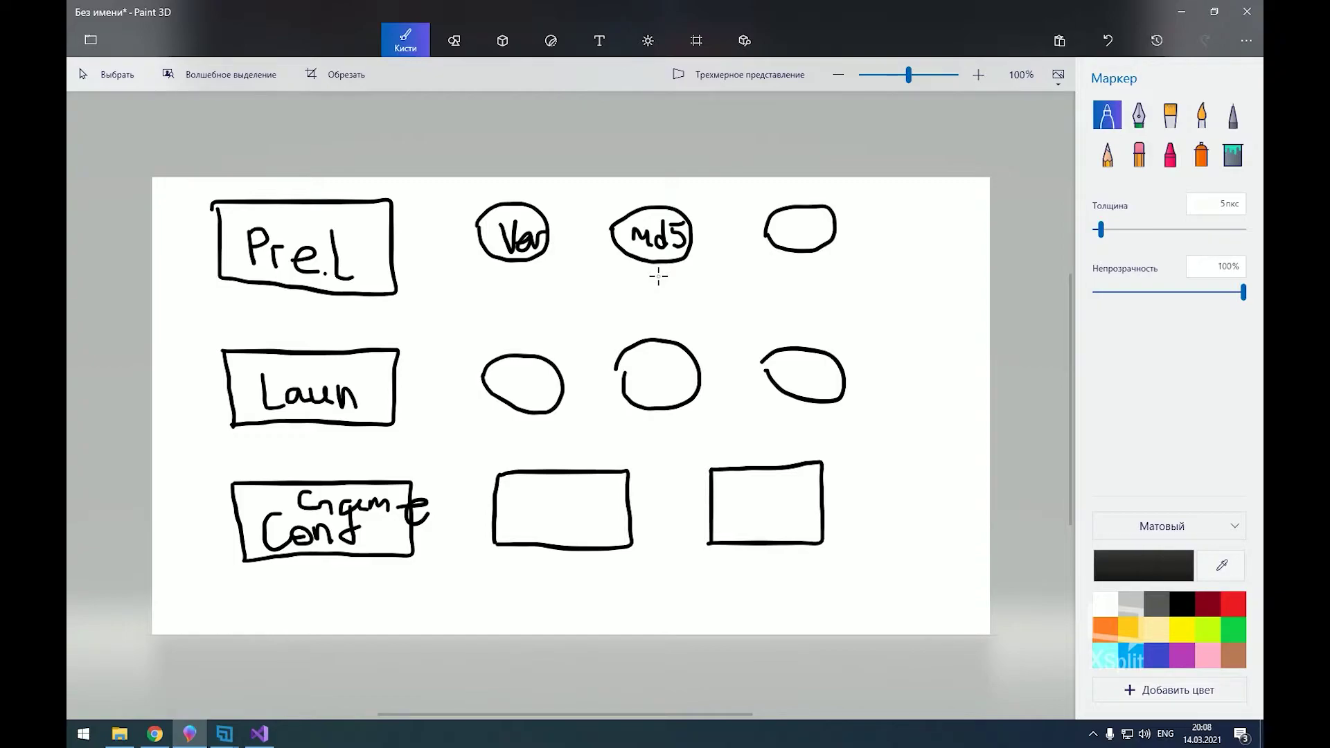
pyautogui.click(784, 235)
pyautogui.click(812, 235)
# - Draw black loops around the Pre.L, Laun and bottom-left boxes and the empty bottom rectangles
pyautogui.moveTo(375, 186)
pyautogui.mouseDown()
pyautogui.moveTo(295, 174)
pyautogui.moveTo(171, 255)
pyautogui.moveTo(435, 227)
pyautogui.moveTo(350, 179)
pyautogui.mouseUp()
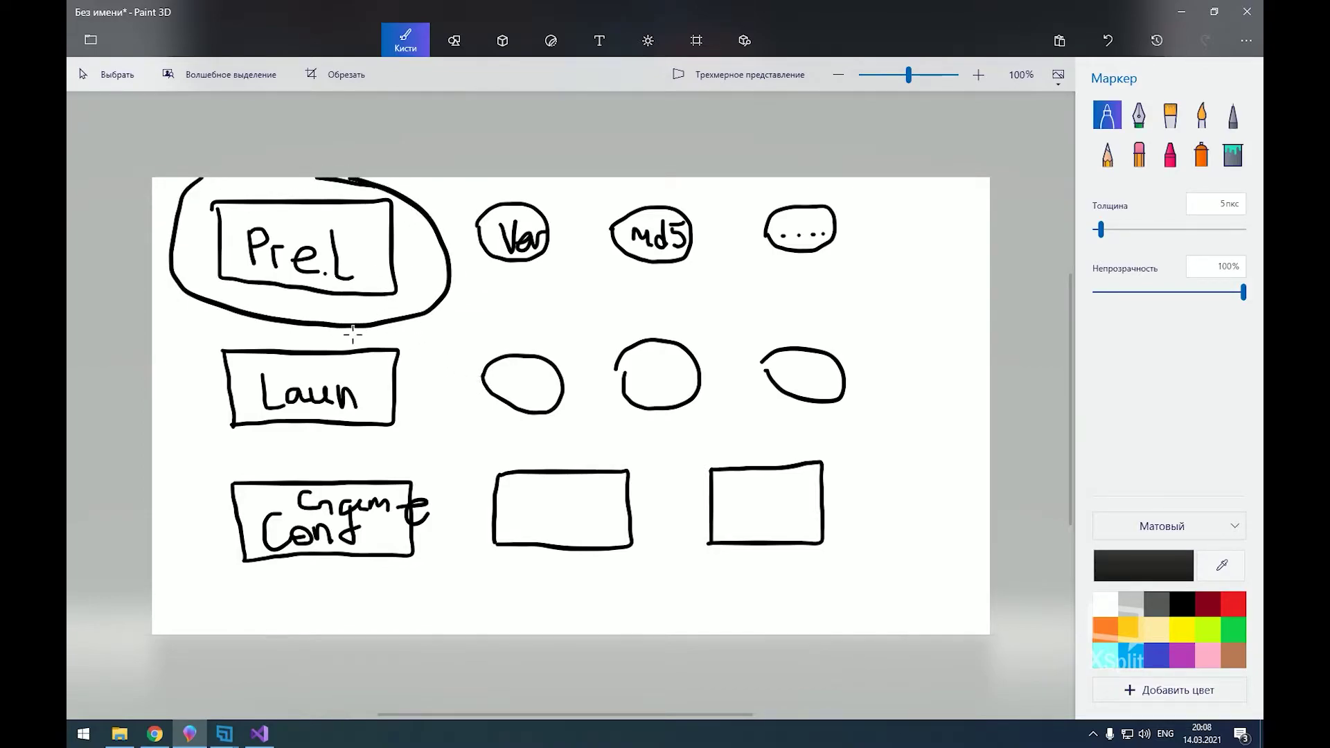
pyautogui.moveTo(274, 313)
pyautogui.mouseDown()
pyautogui.moveTo(213, 437)
pyautogui.moveTo(431, 336)
pyautogui.moveTo(375, 316)
pyautogui.mouseUp()
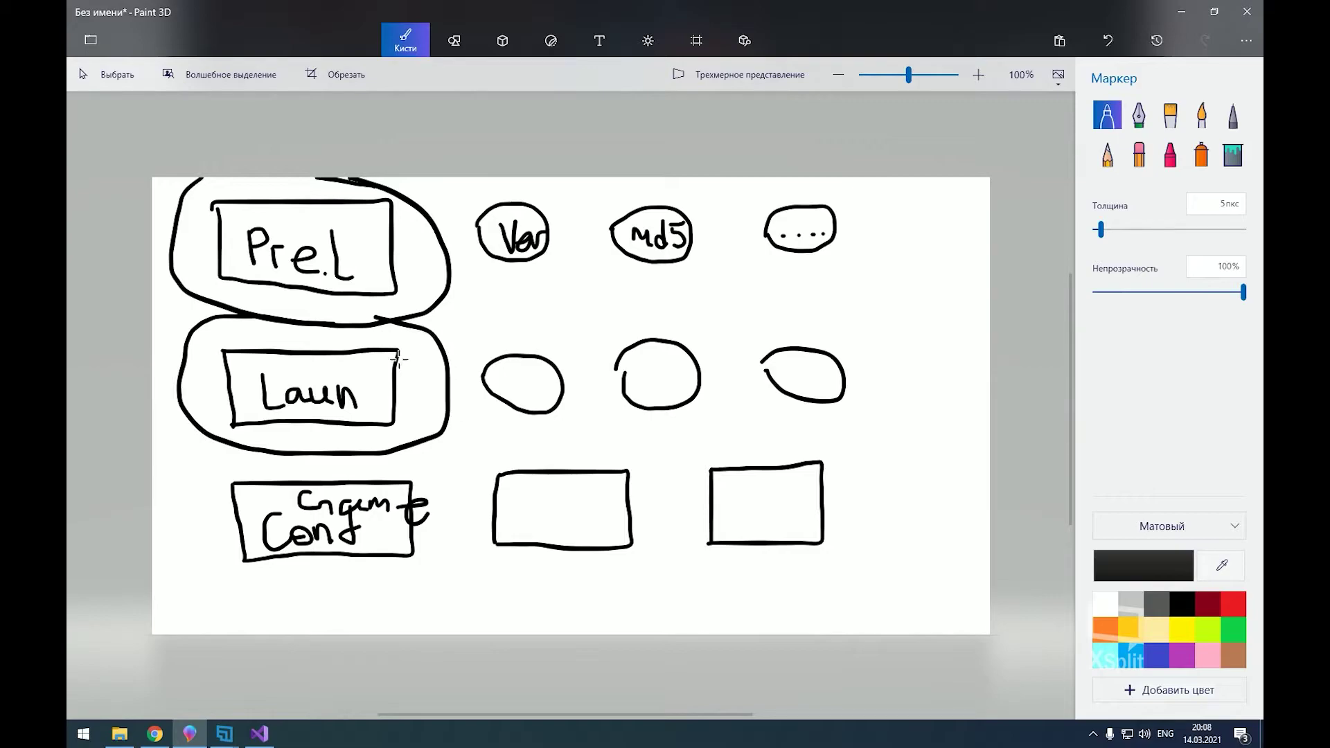
pyautogui.moveTo(392, 454)
pyautogui.mouseDown()
pyautogui.moveTo(203, 462)
pyautogui.moveTo(455, 580)
pyautogui.moveTo(377, 430)
pyautogui.mouseUp()
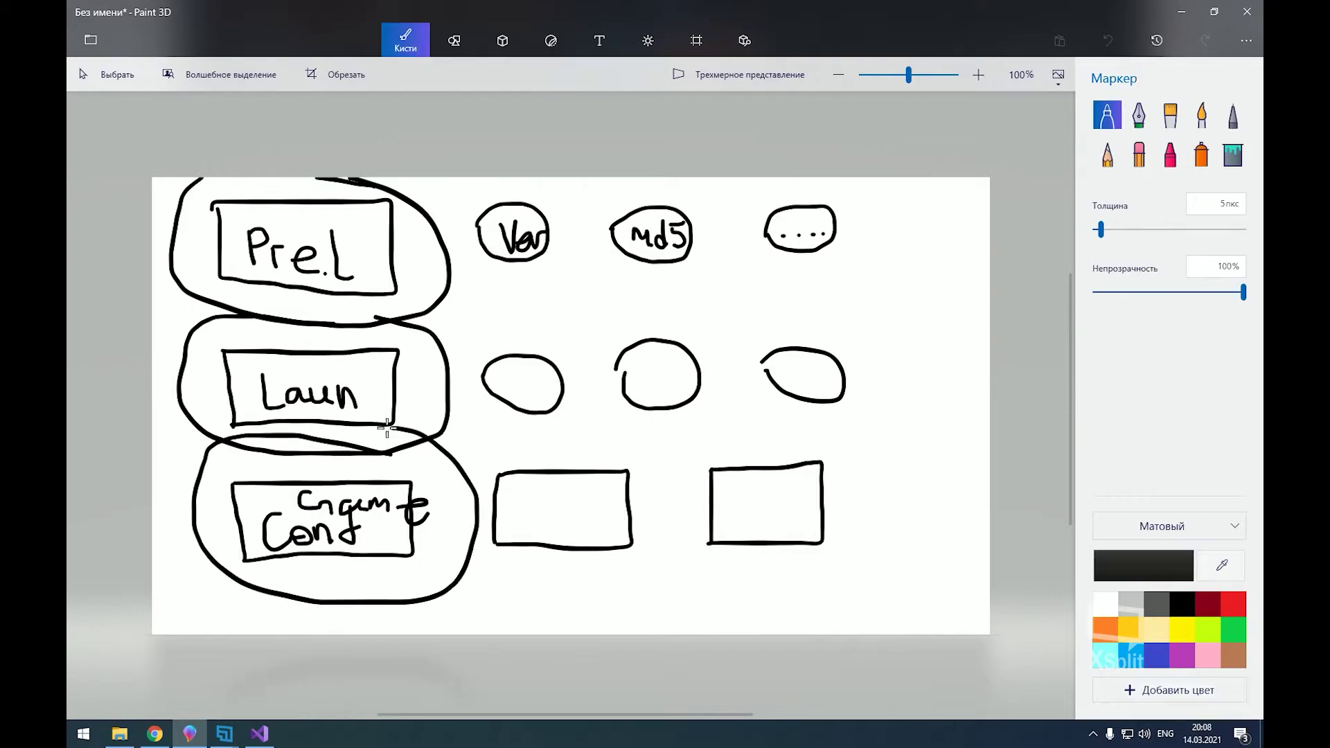
pyautogui.moveTo(466, 456)
pyautogui.mouseDown()
pyautogui.moveTo(525, 436)
pyautogui.moveTo(651, 556)
pyautogui.moveTo(490, 558)
pyautogui.moveTo(491, 546)
pyautogui.mouseUp()
pyautogui.moveTo(655, 472)
pyautogui.mouseDown()
pyautogui.moveTo(689, 447)
pyautogui.moveTo(831, 579)
pyautogui.moveTo(662, 551)
pyautogui.mouseUp()
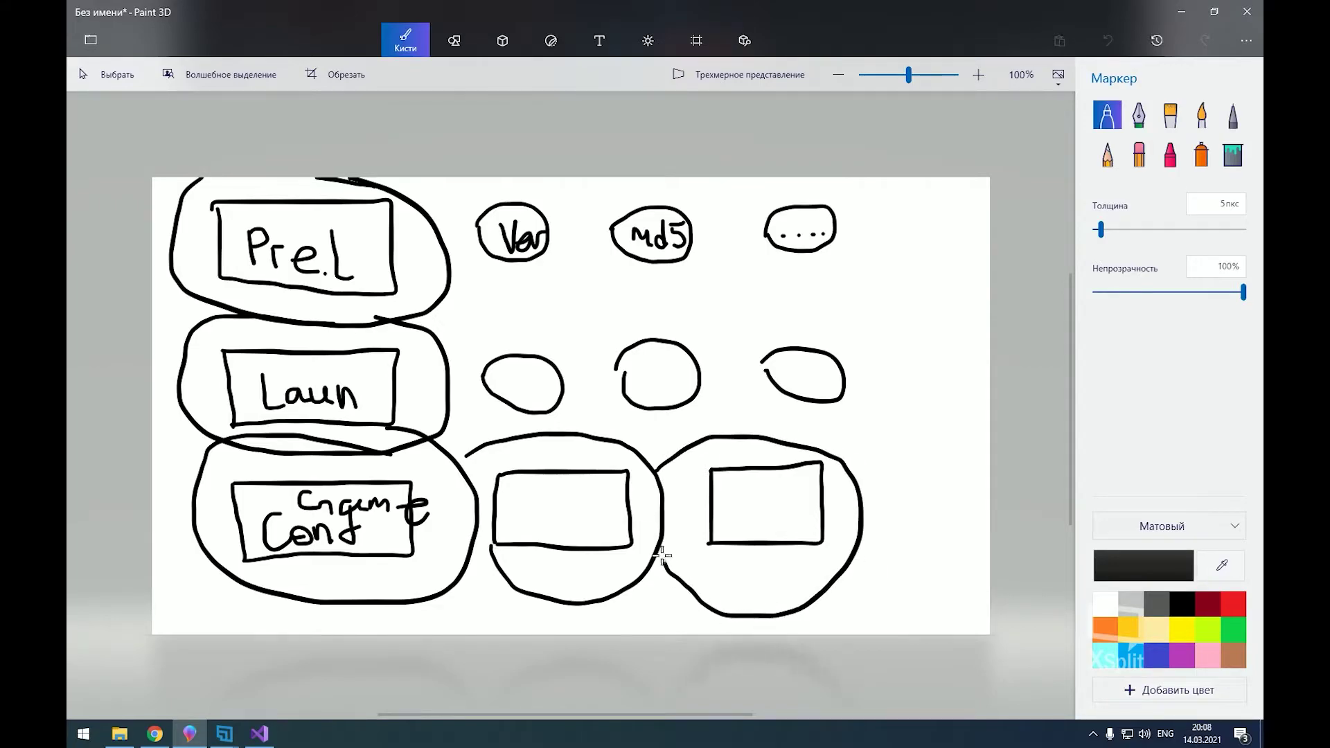
# - Mark both bottom-row rectangles with a black question mark
pyautogui.moveTo(525, 505)
pyautogui.mouseDown()
pyautogui.moveTo(554, 513)
pyautogui.moveTo(552, 532)
pyautogui.moveTo(566, 536)
pyautogui.mouseUp()
pyautogui.moveTo(759, 489); pyautogui.dragTo(762, 516)
pyautogui.click(764, 528)
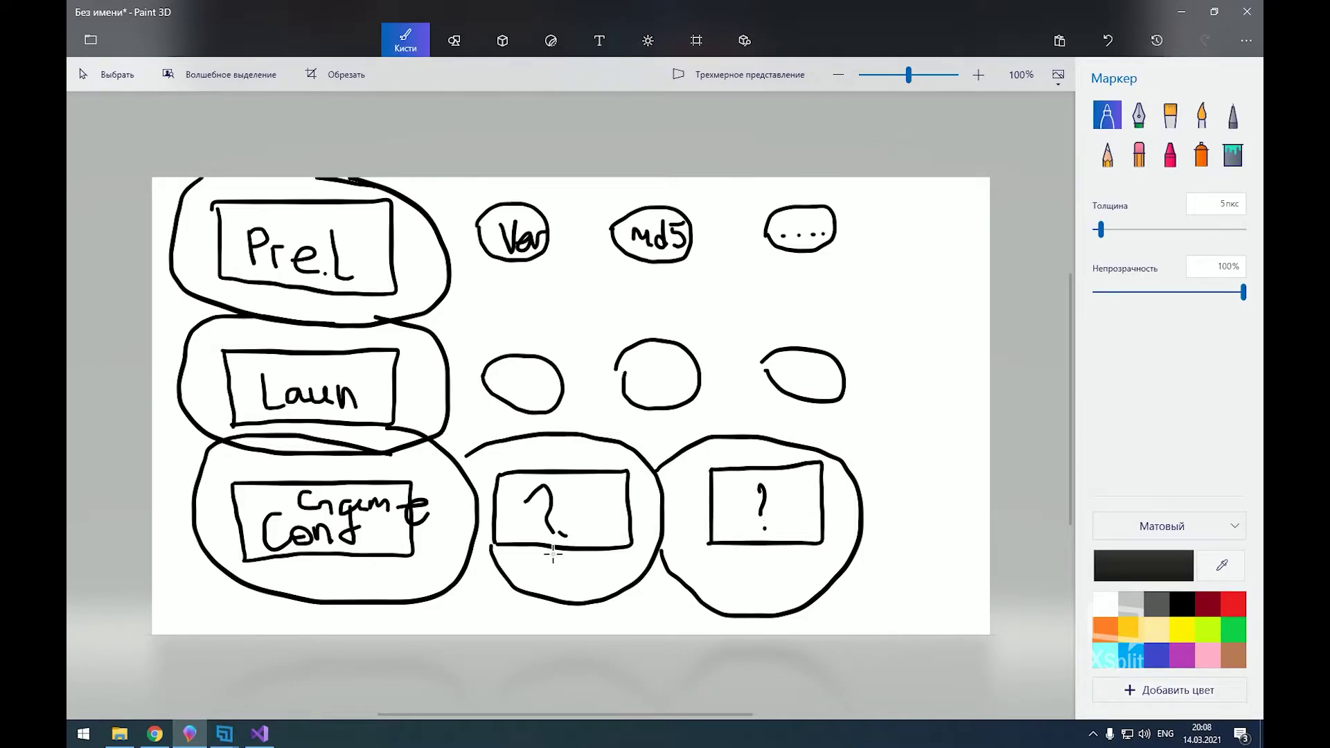
# - Switch to red and circle the Var, Md5 and dotted top-row bubbles
pyautogui.click(1237, 609)
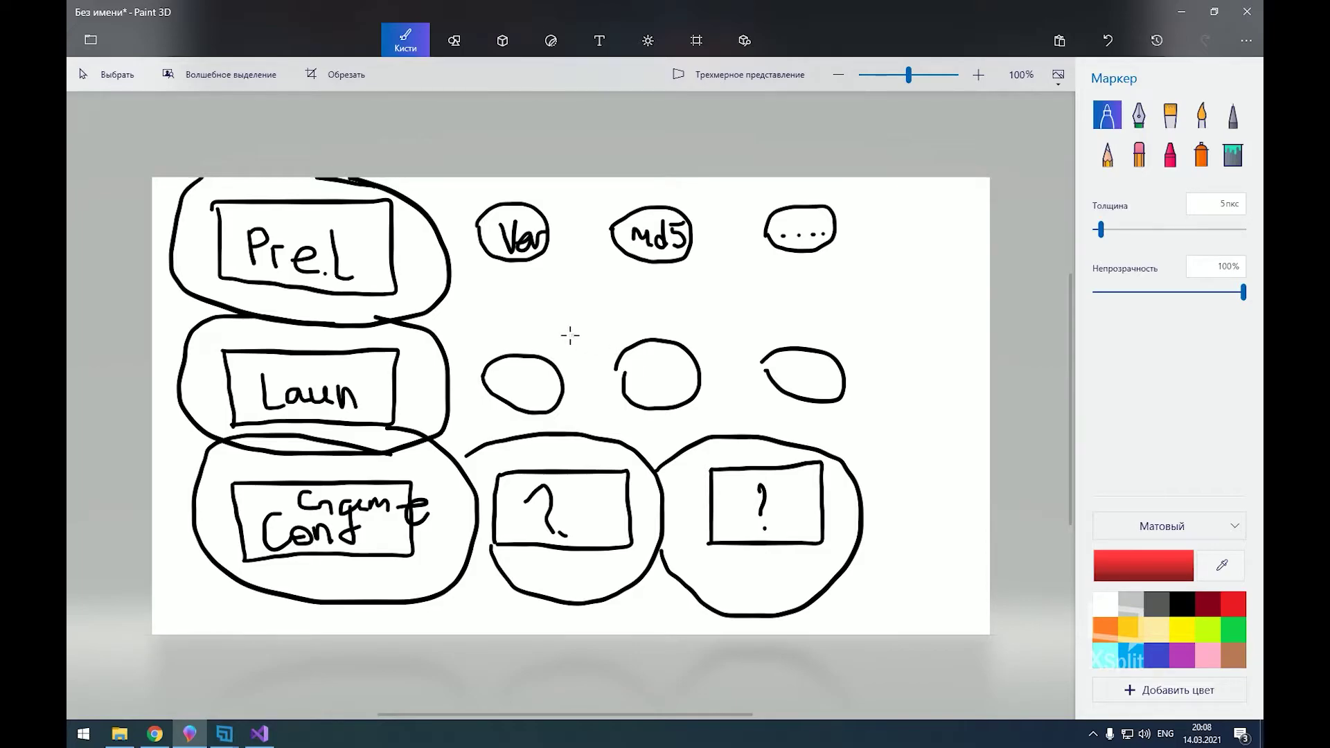
pyautogui.moveTo(481, 274)
pyautogui.mouseDown()
pyautogui.moveTo(484, 185)
pyautogui.moveTo(482, 270)
pyautogui.mouseUp()
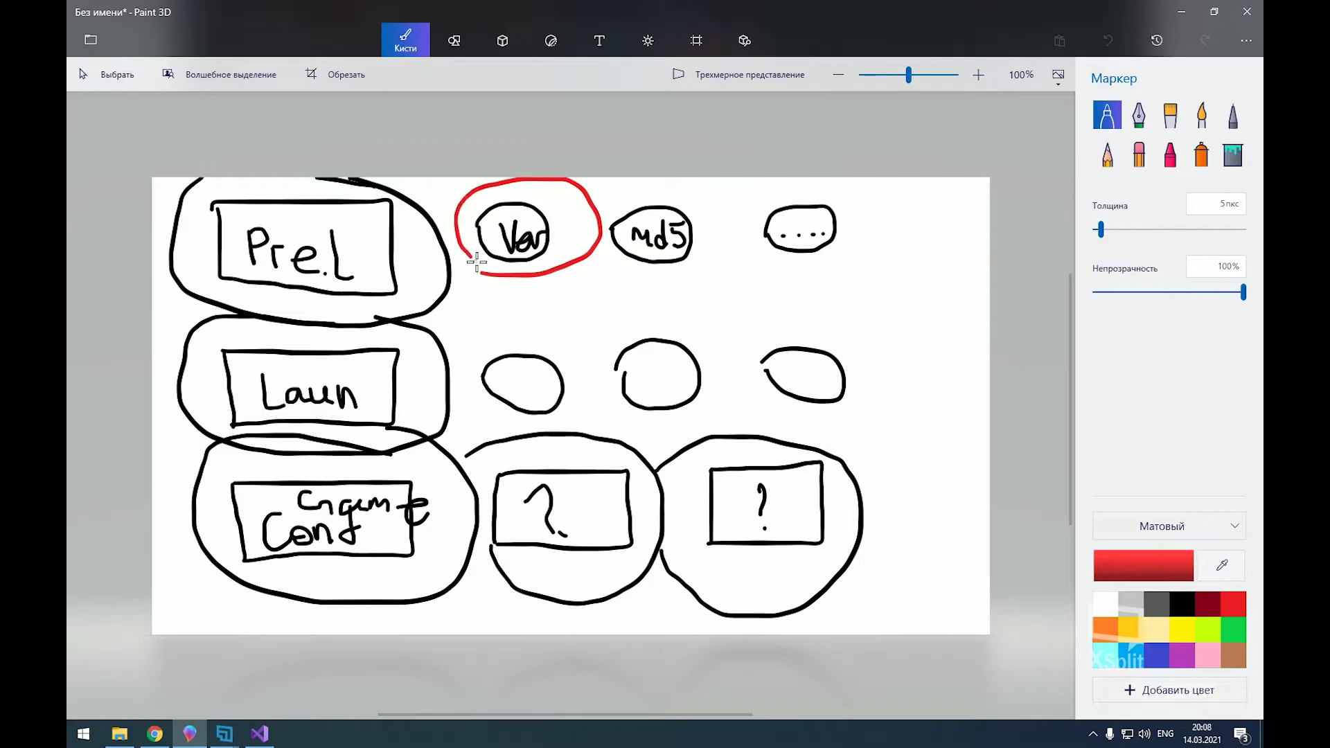
pyautogui.moveTo(593, 258)
pyautogui.mouseDown()
pyautogui.moveTo(679, 197)
pyautogui.moveTo(584, 211)
pyautogui.mouseUp()
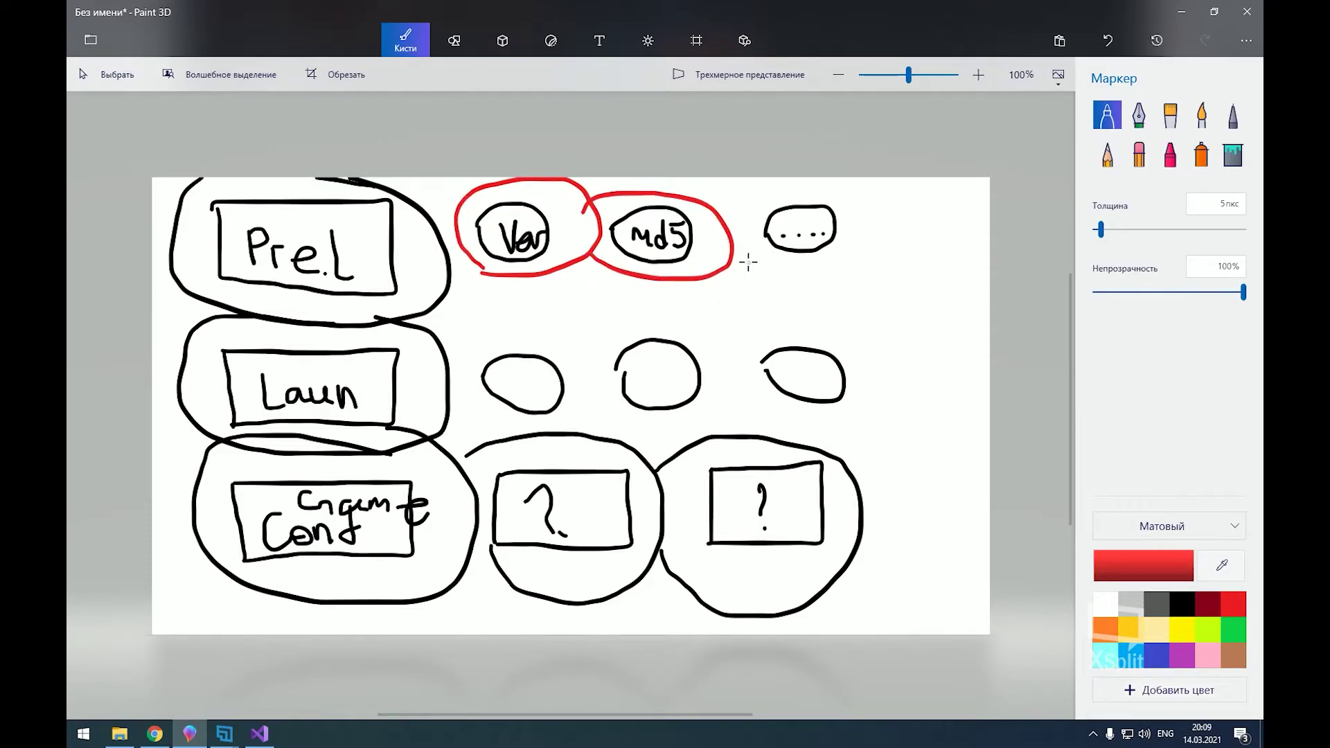
pyautogui.moveTo(733, 259)
pyautogui.mouseDown()
pyautogui.moveTo(832, 187)
pyautogui.moveTo(715, 221)
pyautogui.mouseUp()
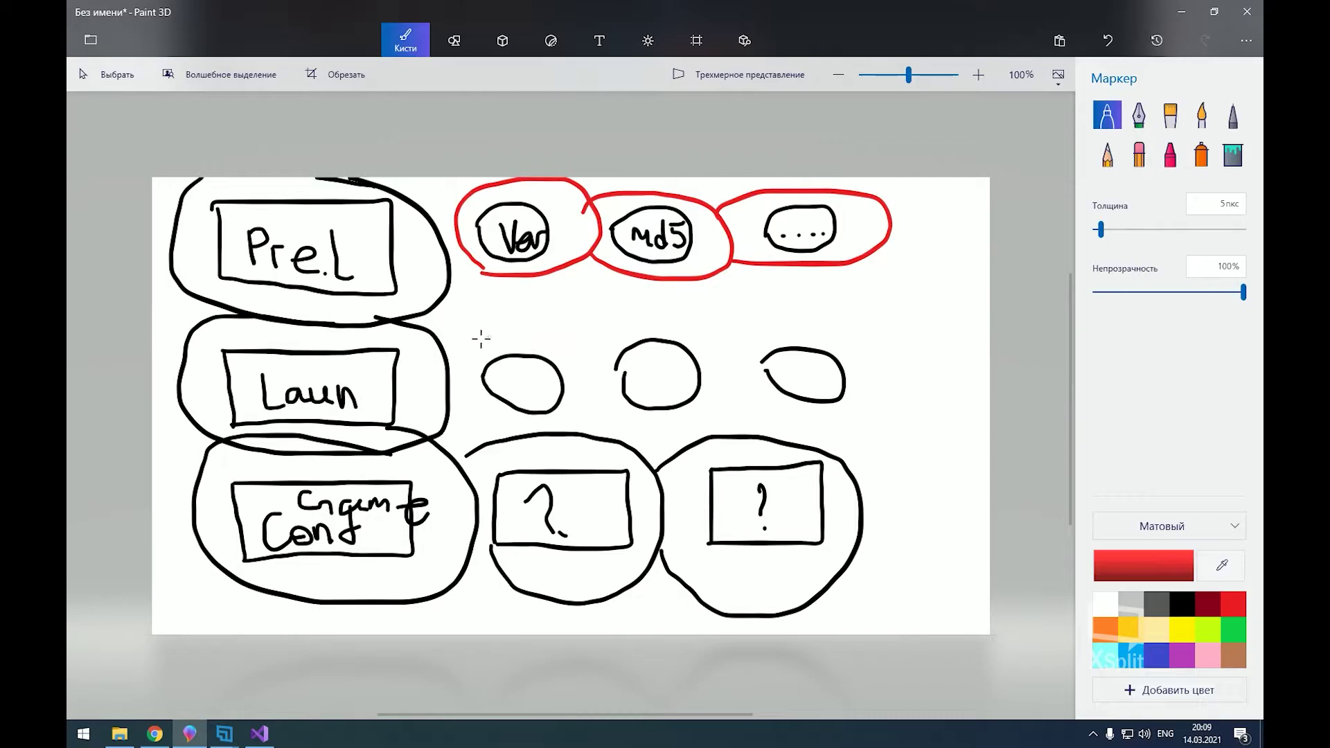
# - Circle the first two middle-row circles in red and draw a red arrow from Md5 downward
pyautogui.moveTo(452, 343)
pyautogui.mouseDown()
pyautogui.moveTo(471, 424)
pyautogui.moveTo(449, 346)
pyautogui.mouseUp()
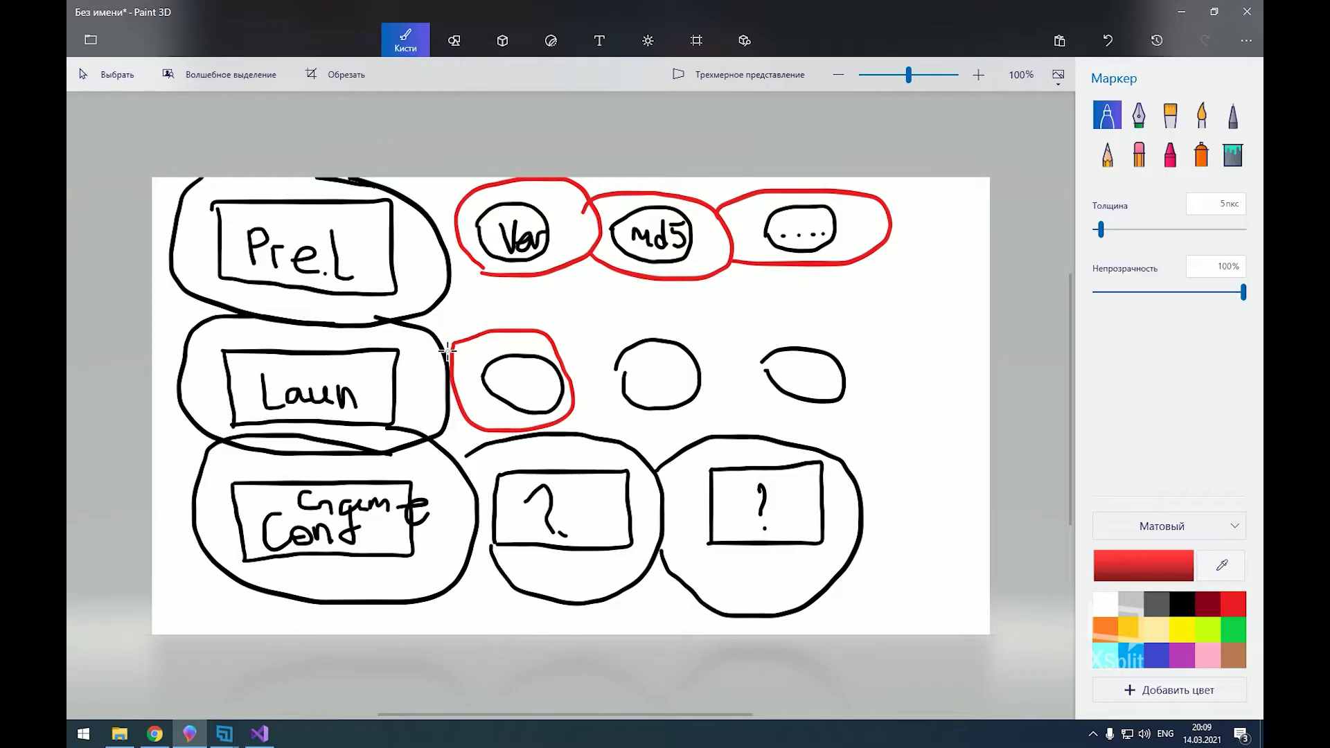
pyautogui.moveTo(580, 407)
pyautogui.mouseDown()
pyautogui.moveTo(594, 335)
pyautogui.moveTo(563, 346)
pyautogui.mouseUp()
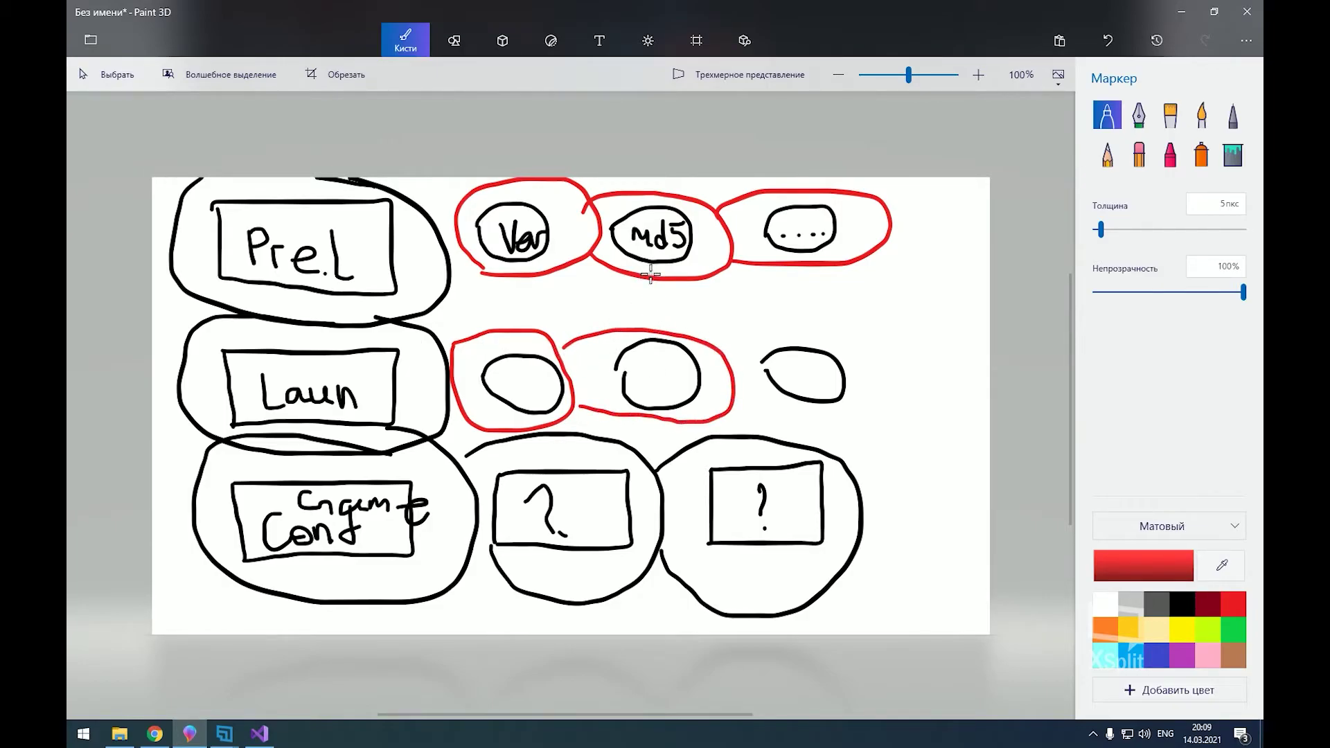
pyautogui.moveTo(650, 274)
pyautogui.mouseDown()
pyautogui.moveTo(652, 300)
pyautogui.moveTo(639, 296)
pyautogui.moveTo(658, 284)
pyautogui.mouseUp()
# - Circle the right middle-row circle and loop the Pre.L and Laun boxes in red
pyautogui.moveTo(740, 404); pyautogui.dragTo(742, 358)
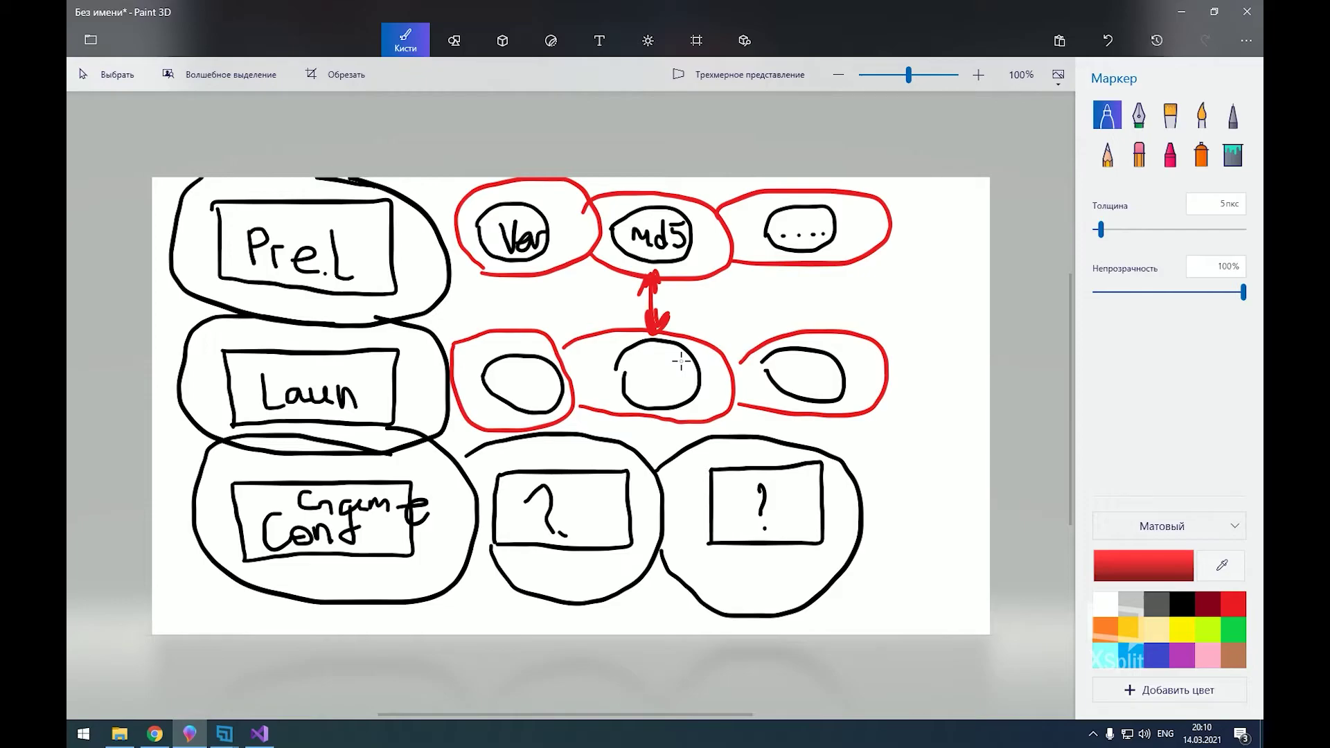
pyautogui.moveTo(426, 241)
pyautogui.mouseDown()
pyautogui.moveTo(296, 291)
pyautogui.moveTo(201, 181)
pyautogui.moveTo(373, 185)
pyautogui.mouseUp()
pyautogui.moveTo(398, 329)
pyautogui.mouseDown()
pyautogui.moveTo(186, 308)
pyautogui.moveTo(377, 454)
pyautogui.moveTo(362, 313)
pyautogui.mouseUp()
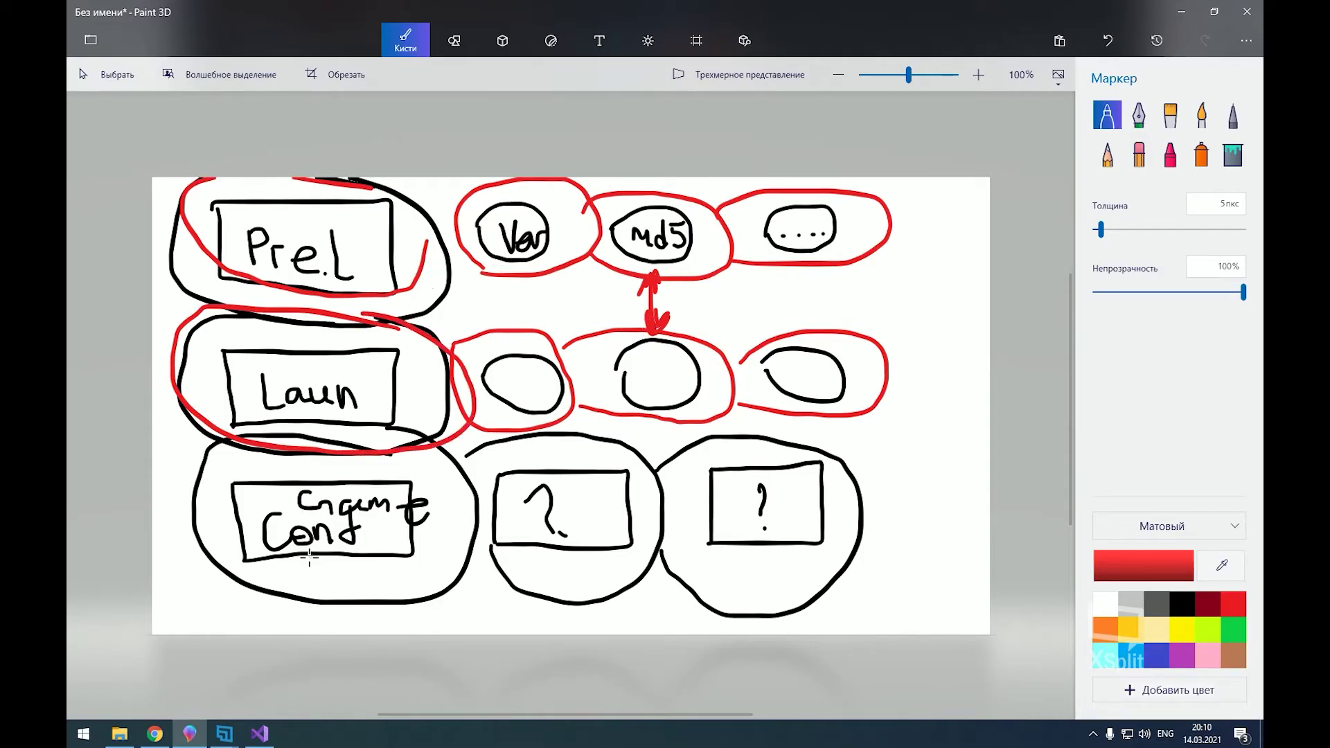
pyautogui.click(259, 733)
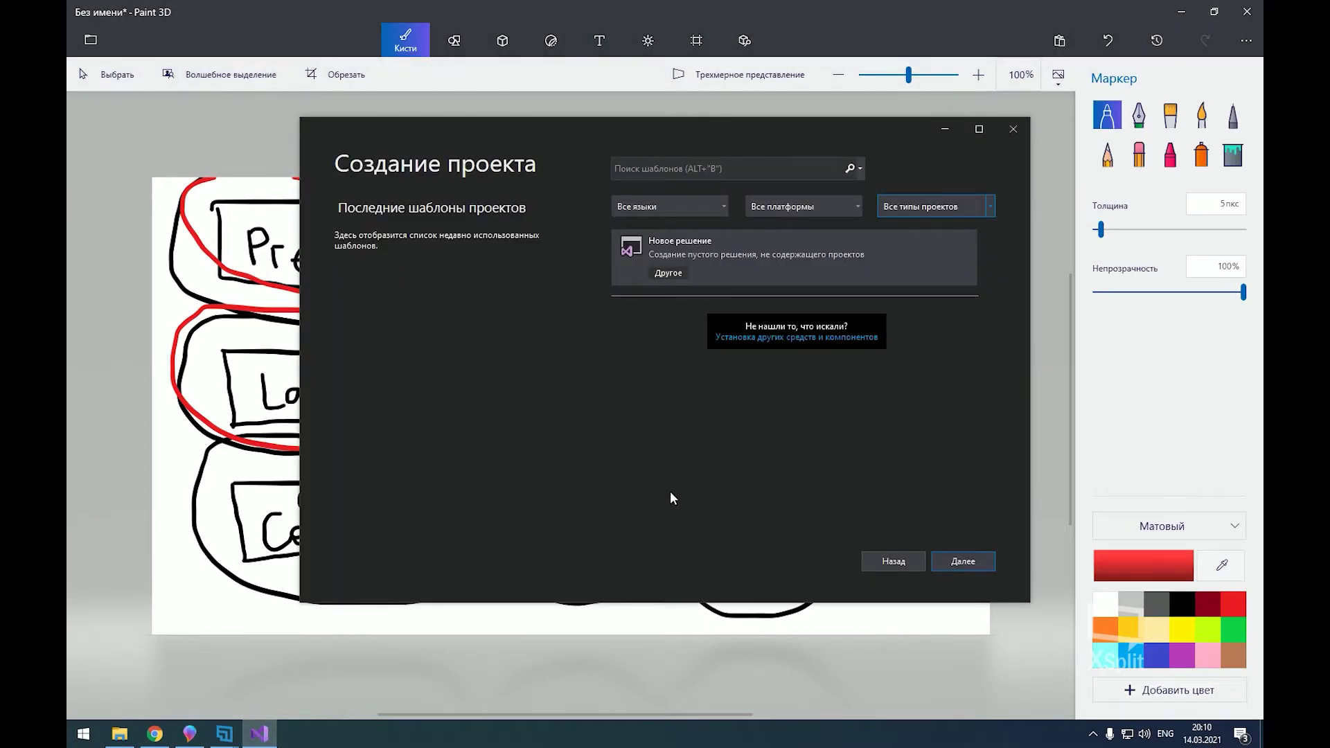
# - Open Visual Studio Installer via the link for installing more tools and components
pyautogui.click(802, 338)
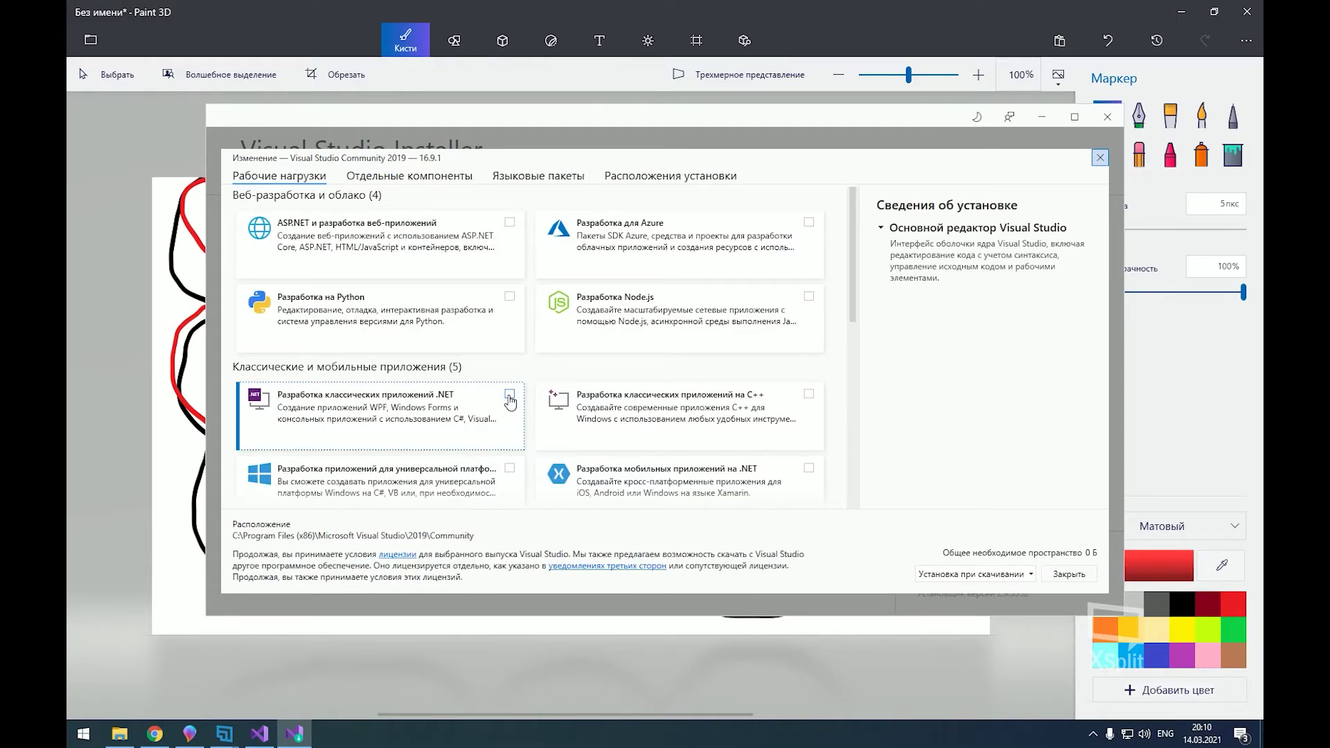
# - Add the .NET desktop development workload and let the installer close Visual Studio and continue
pyautogui.click(509, 397)
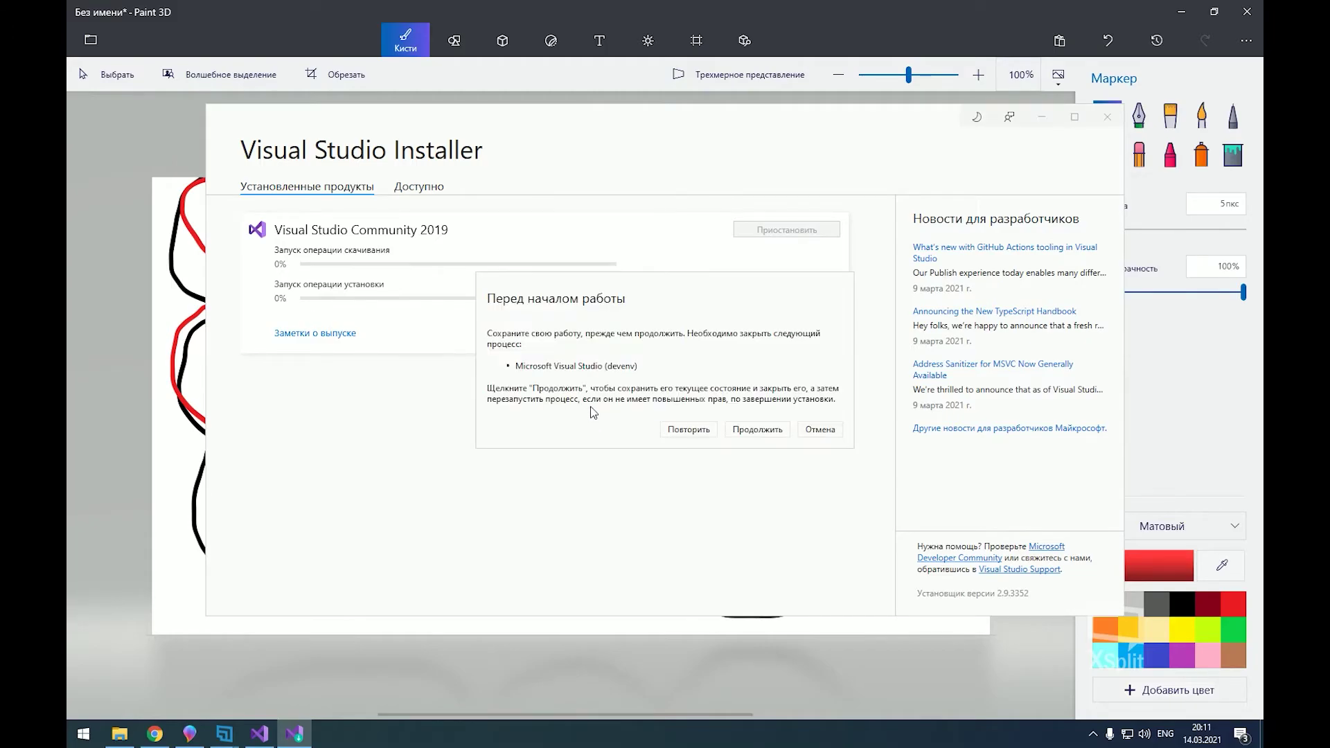
pyautogui.click(742, 430)
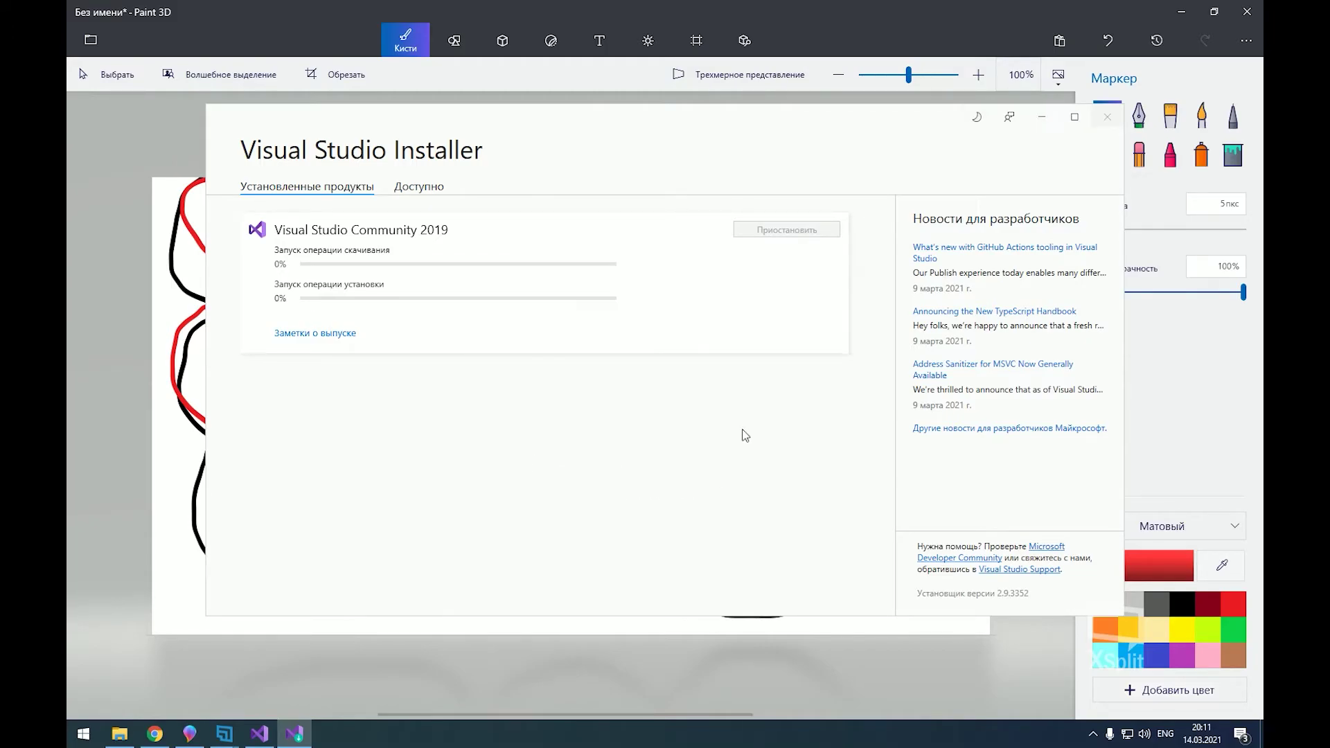
pyautogui.click(155, 733)
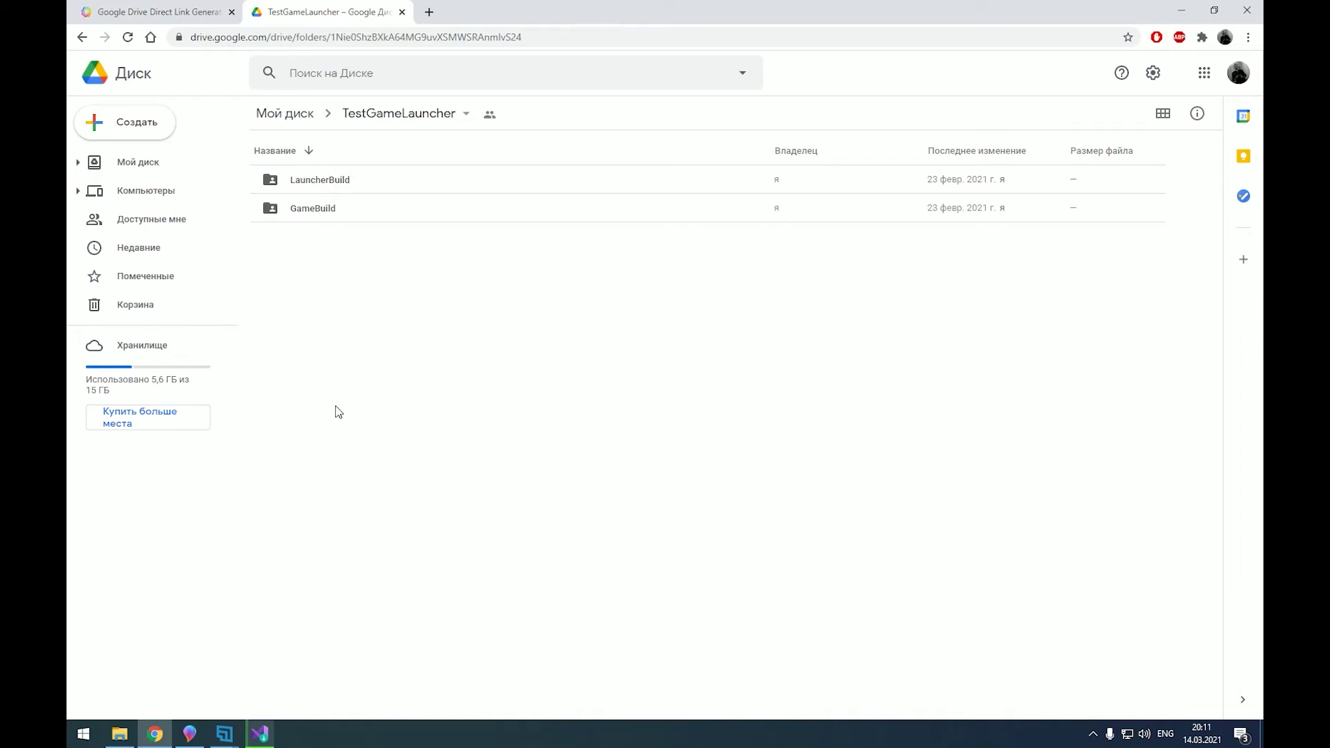
# - Open LauncherBuild and inspect Launcher.zip, LVersion.txt and checksum.pdp
pyautogui.click(333, 183)
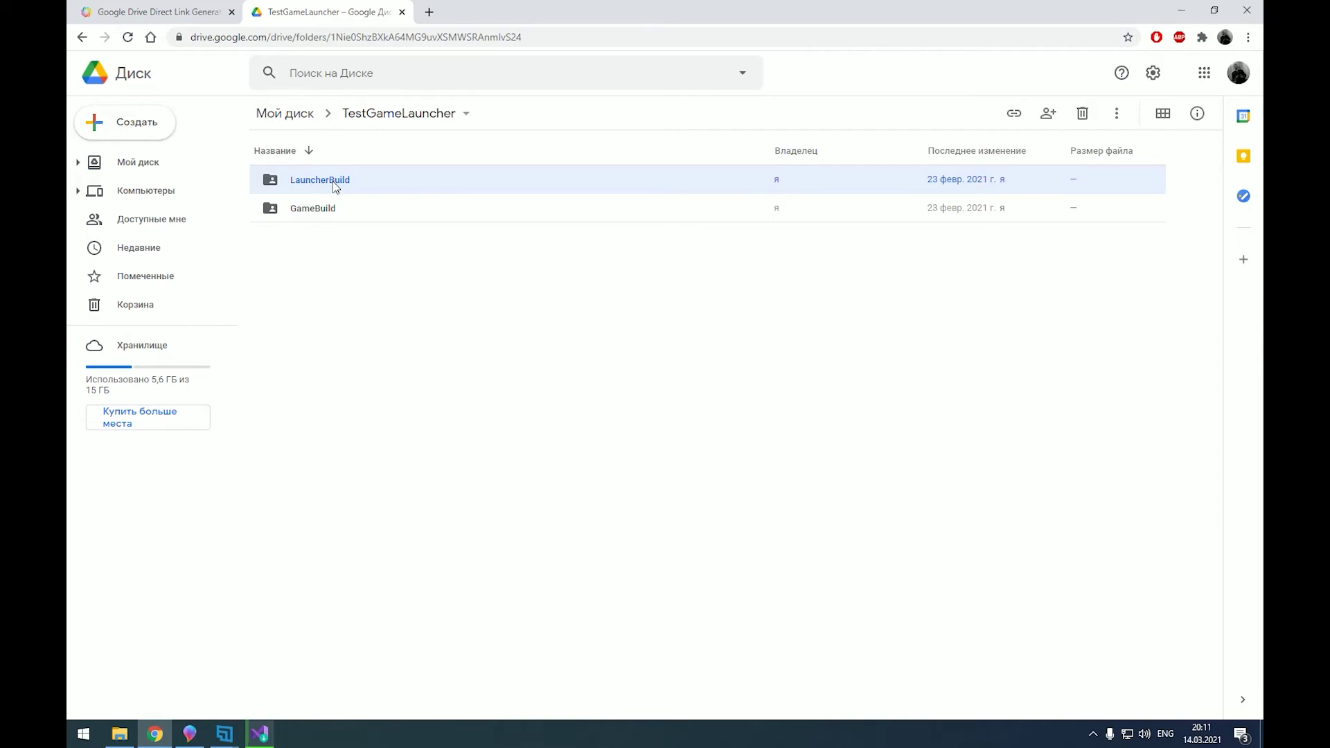
pyautogui.doubleClick(335, 185)
pyautogui.click(338, 208)
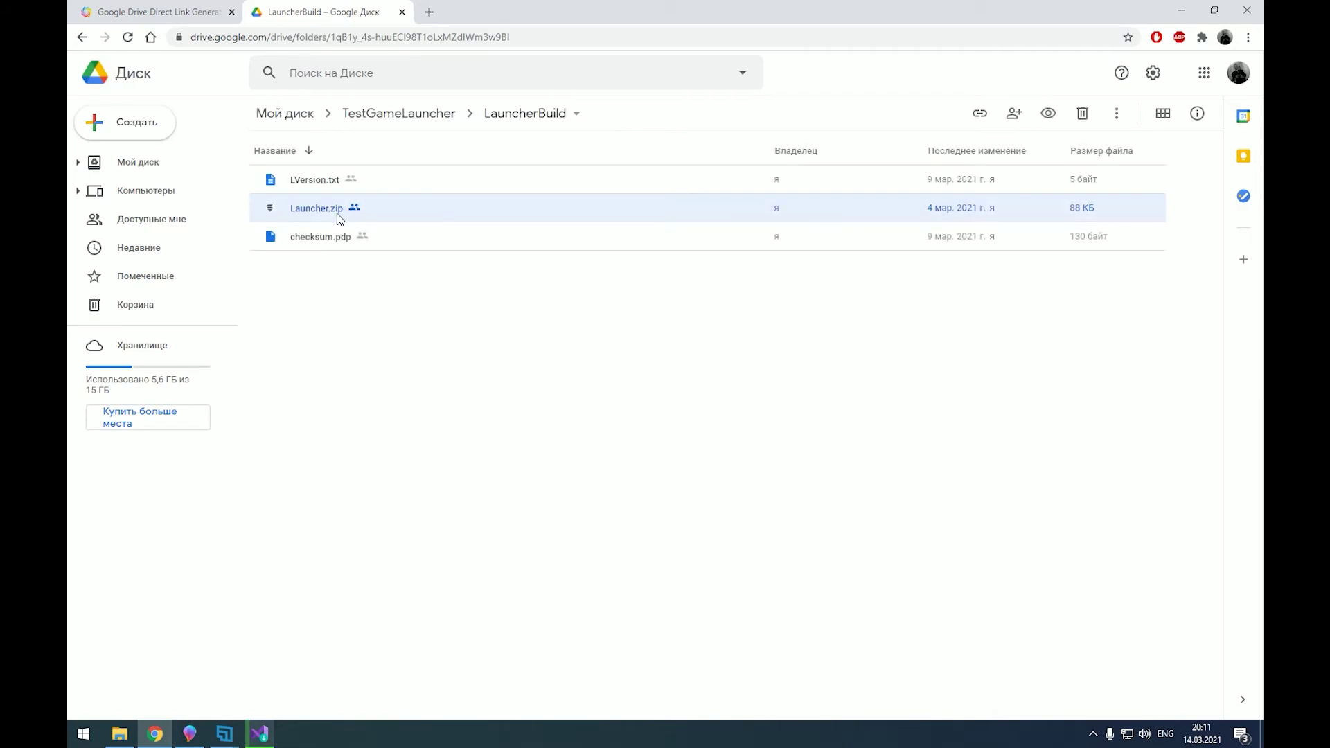
pyautogui.click(323, 183)
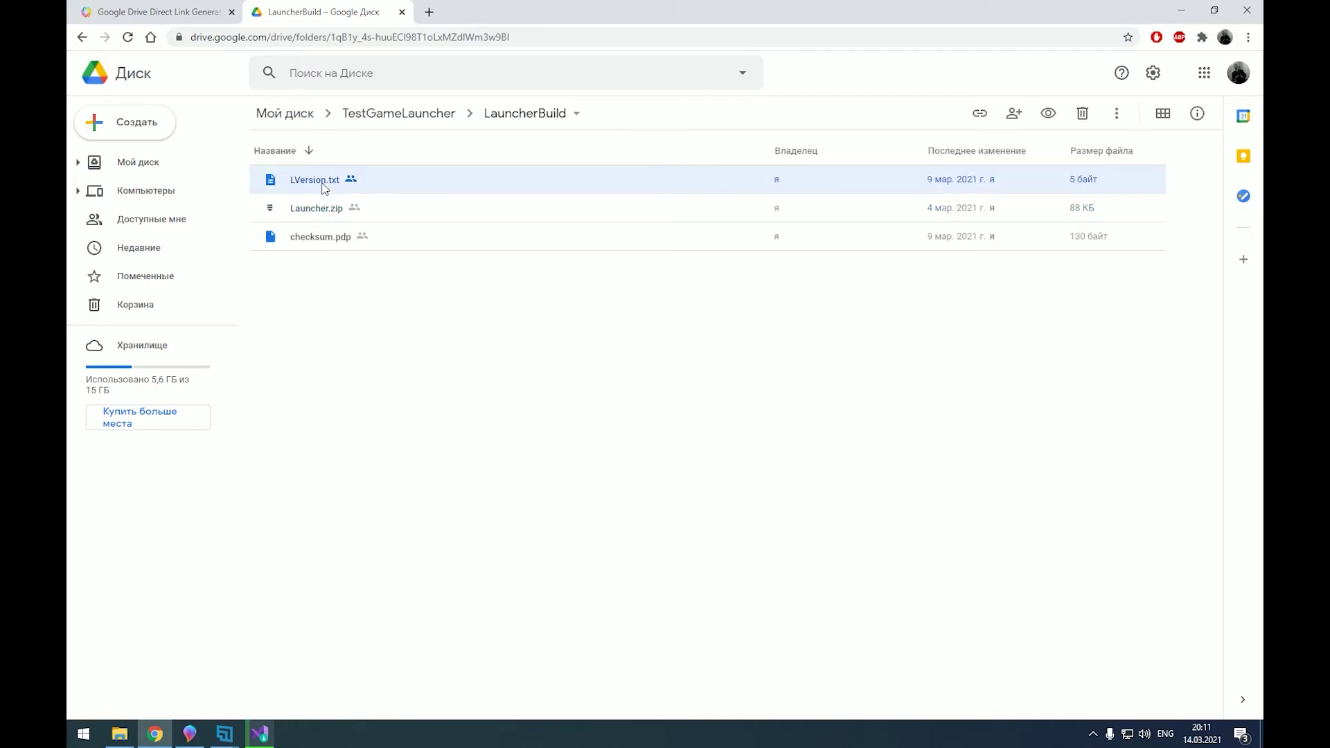
pyautogui.click(328, 239)
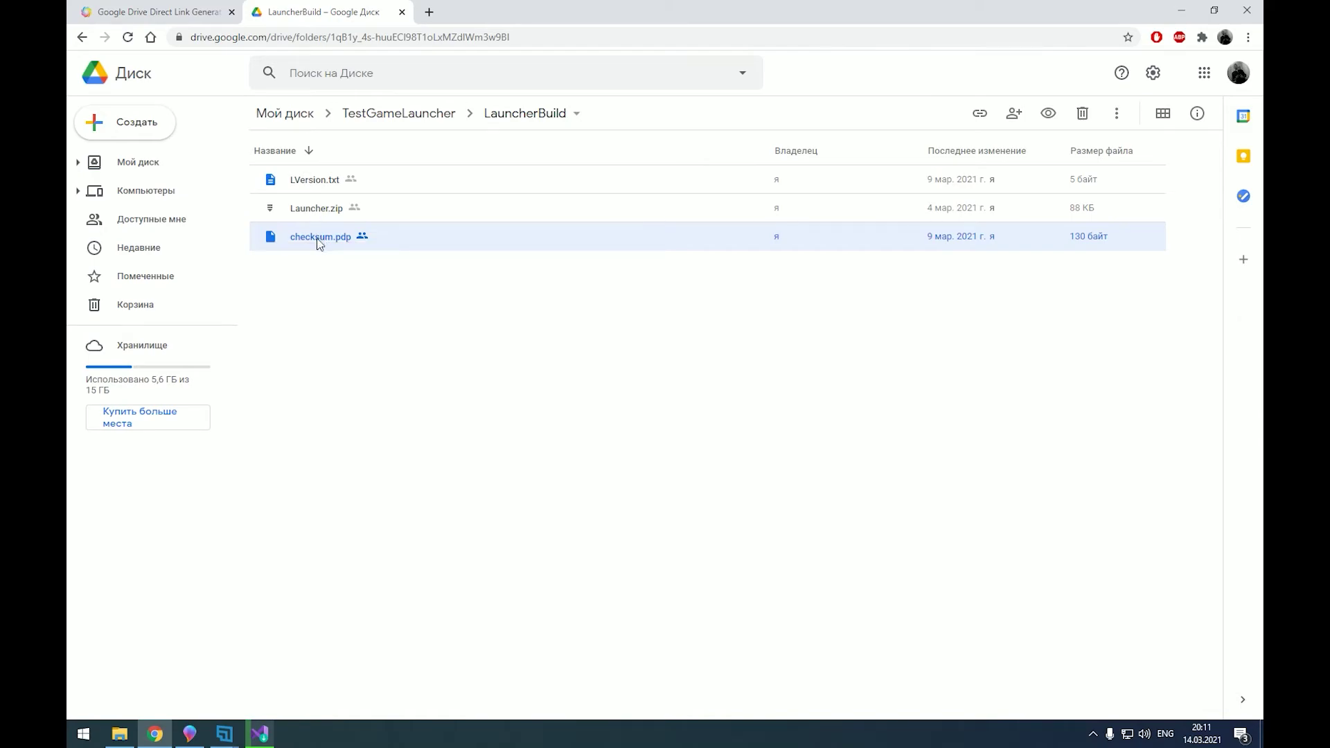
pyautogui.click(441, 298)
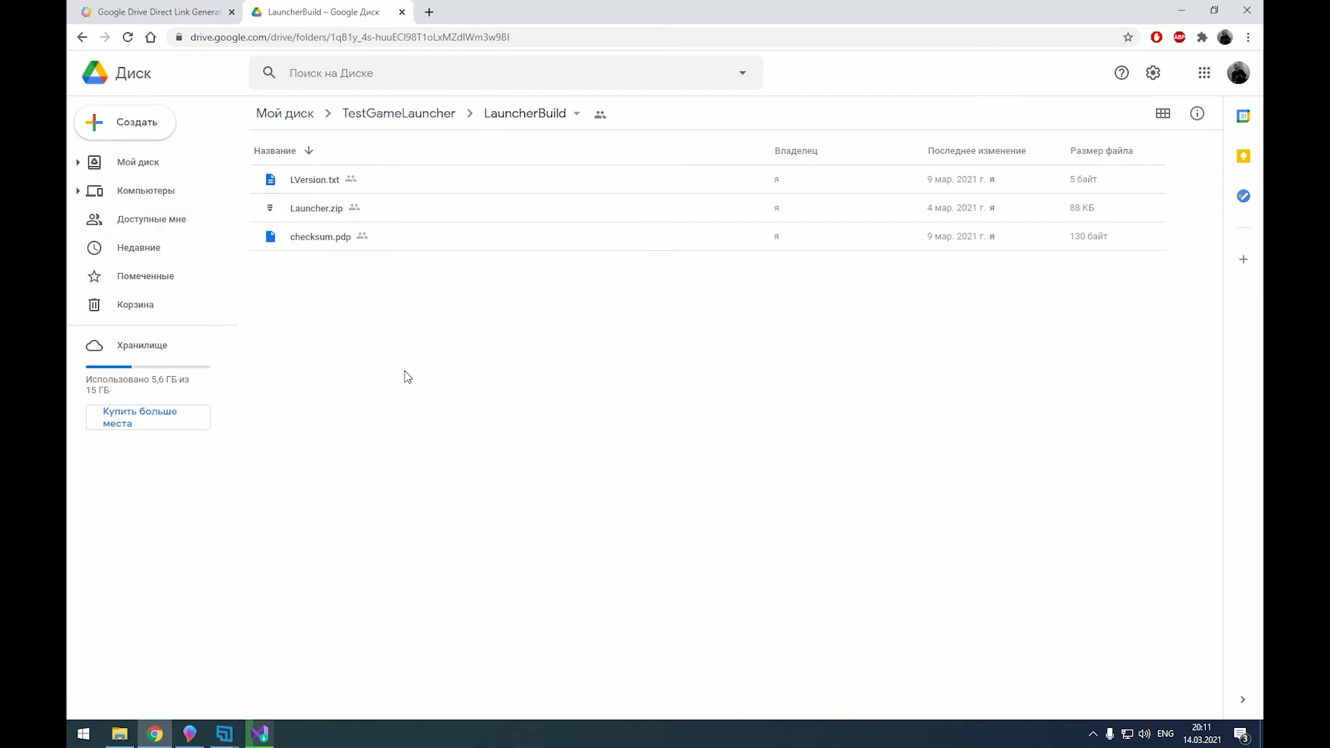
# - Look into the GameBuild folder, return to TestGameLauncher, then go back to Paint 3D
pyautogui.click(364, 117)
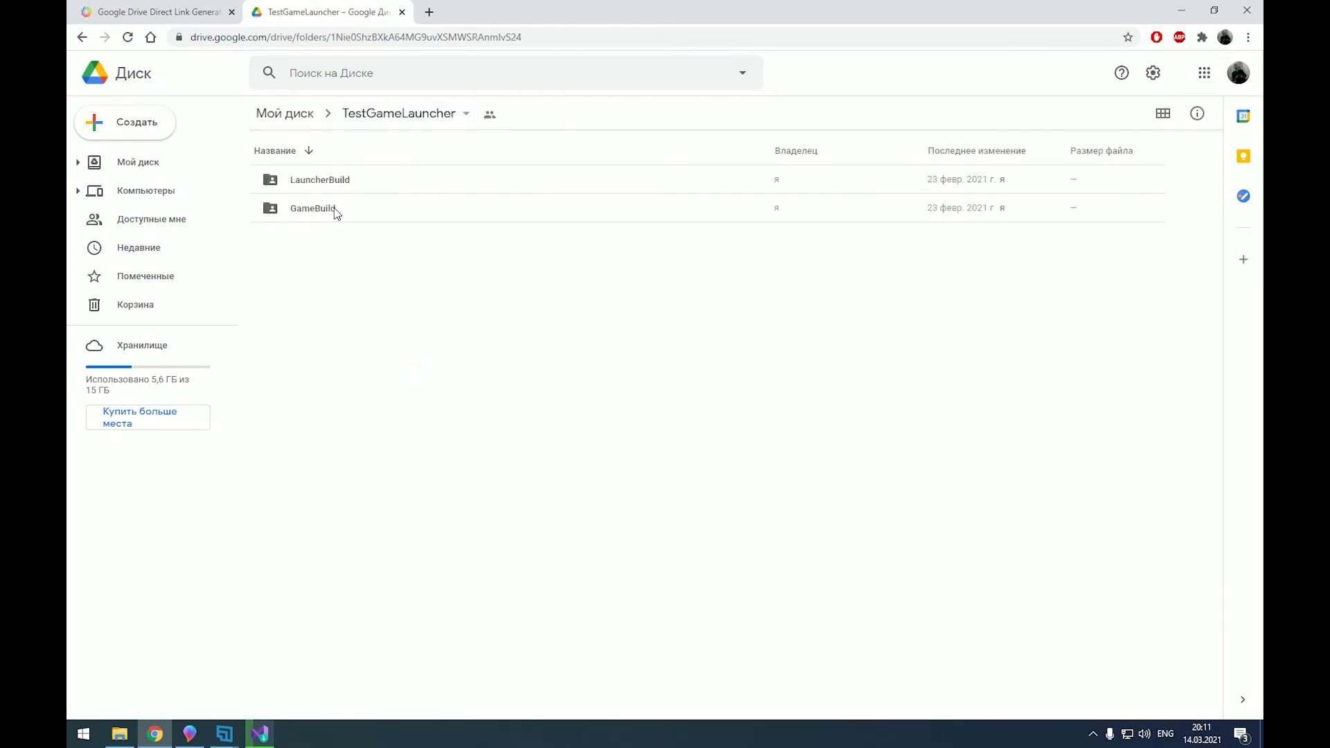
pyautogui.doubleClick(334, 210)
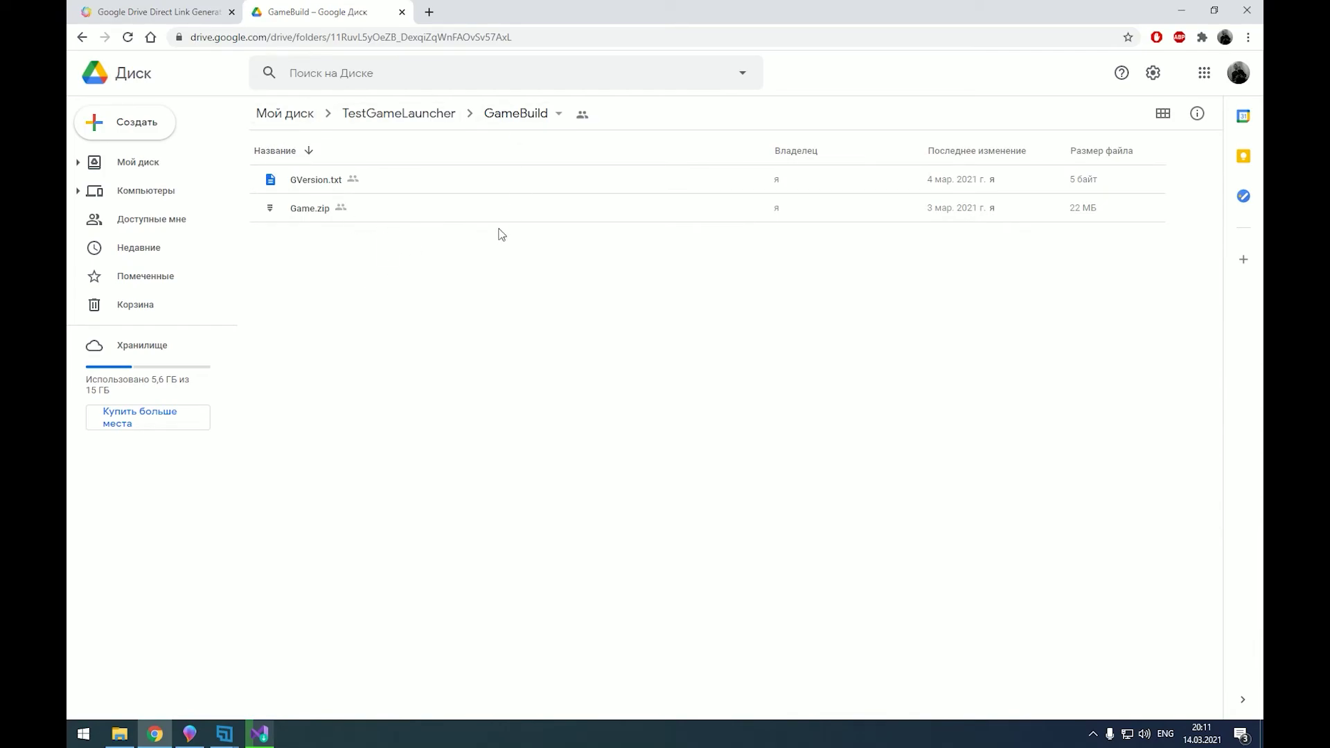
pyautogui.click(81, 37)
pyautogui.click(190, 734)
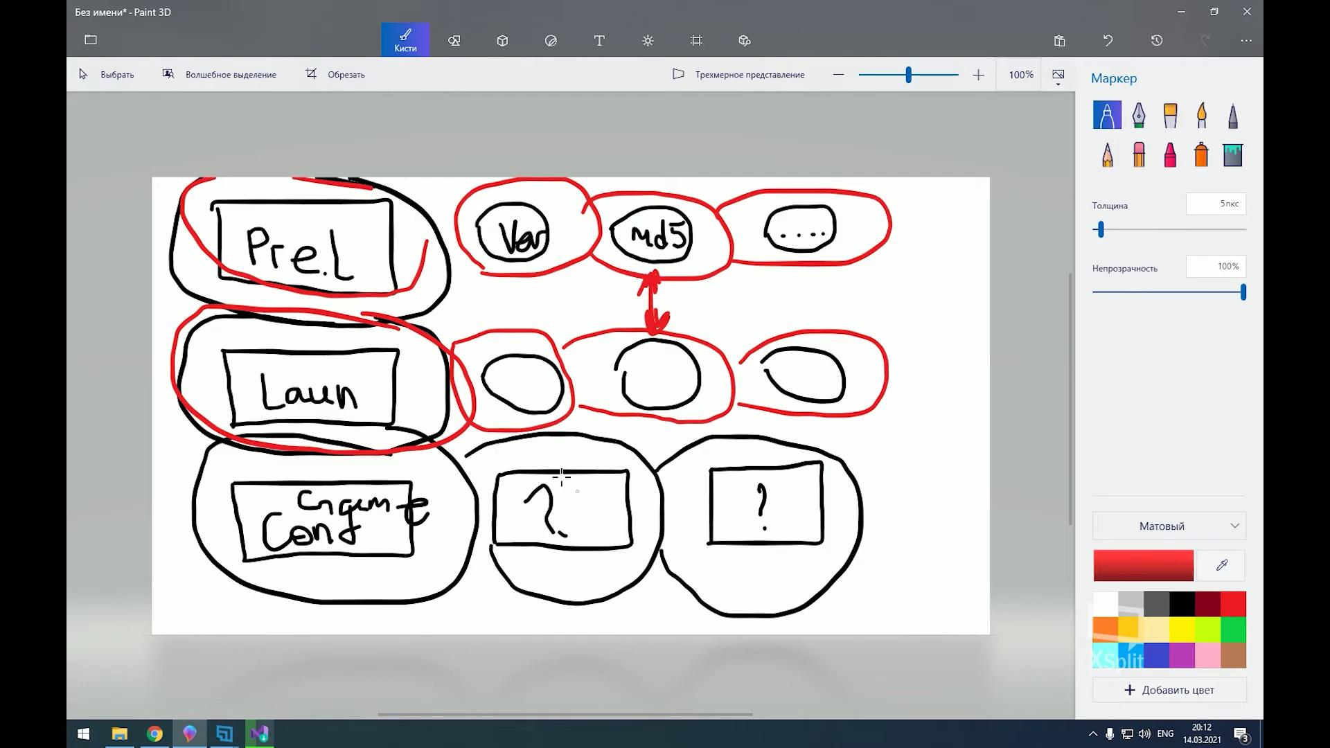
# - In light blue, draw a box at the right with a leftward arrow and one toward Pre.L
pyautogui.click(1122, 661)
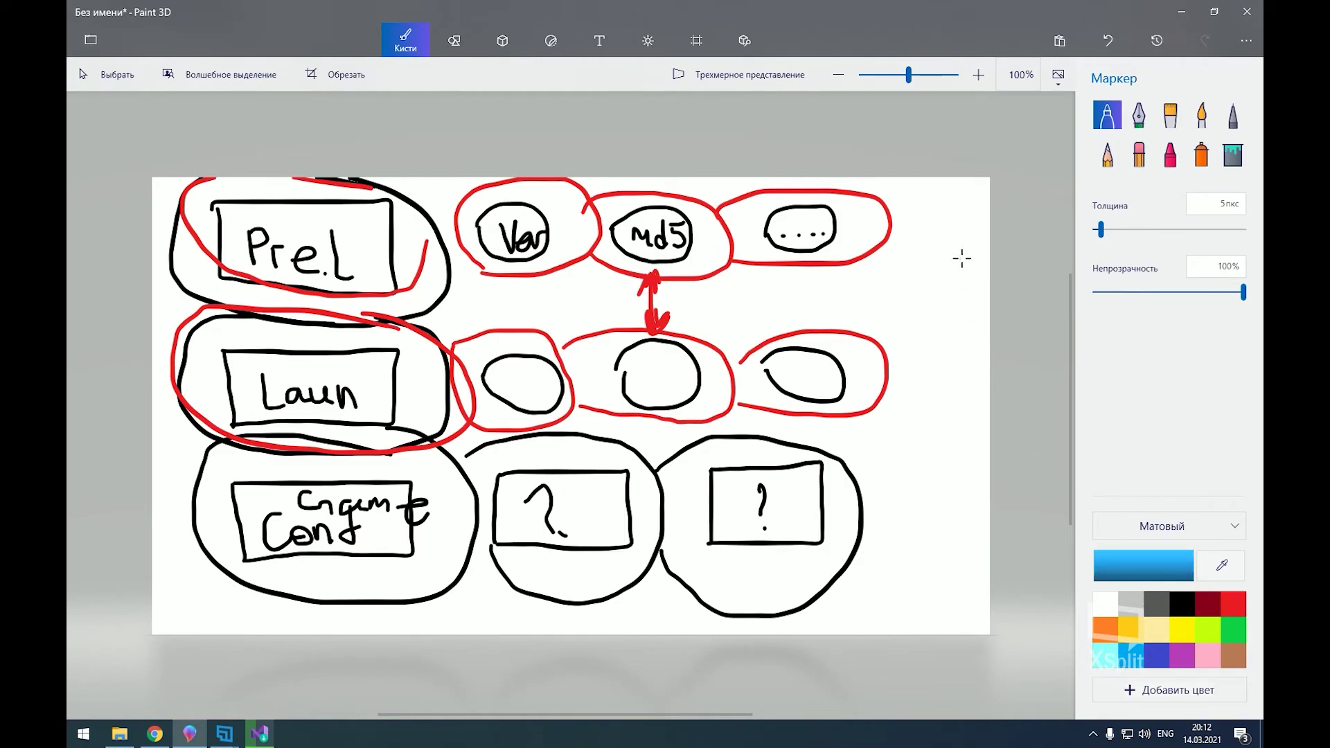
pyautogui.moveTo(962, 259)
pyautogui.mouseDown()
pyautogui.moveTo(882, 261)
pyautogui.moveTo(864, 360)
pyautogui.moveTo(950, 363)
pyautogui.moveTo(973, 278)
pyautogui.moveTo(964, 257)
pyautogui.mouseUp()
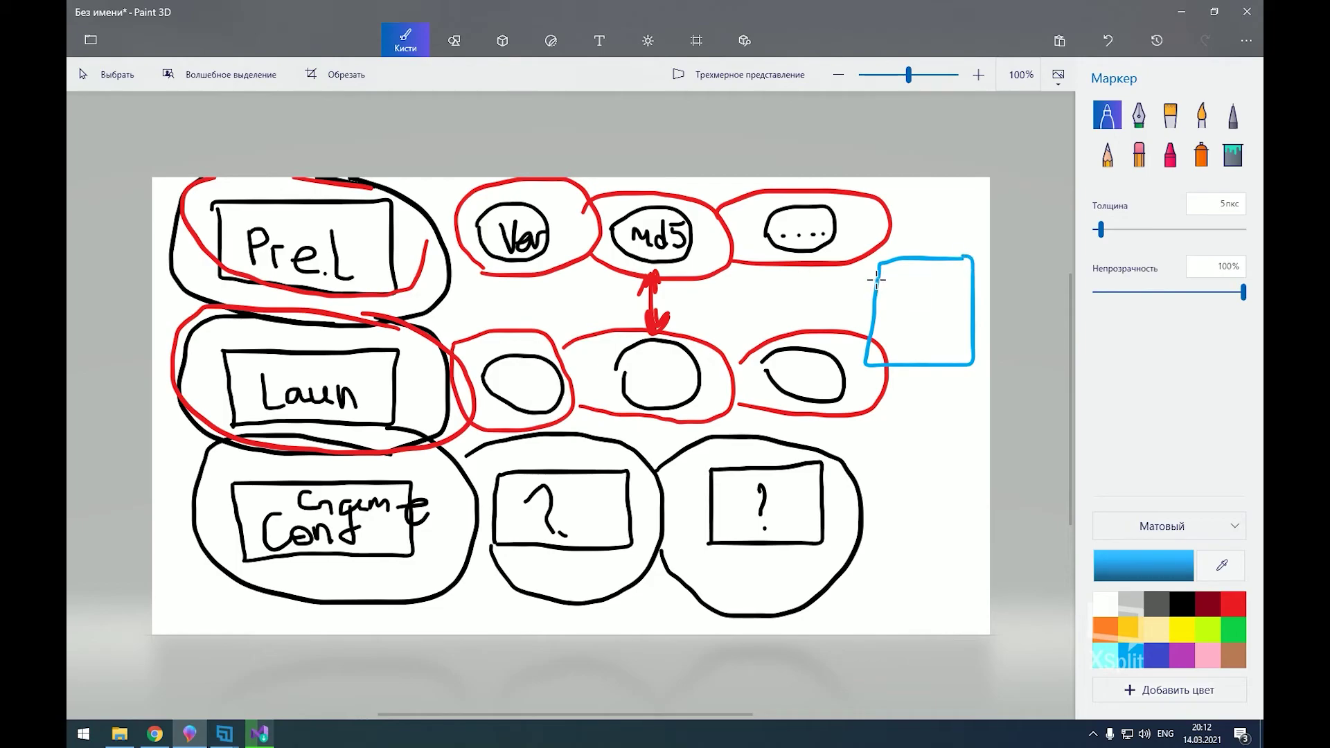
pyautogui.moveTo(876, 279); pyautogui.dragTo(807, 282)
pyautogui.moveTo(405, 263); pyautogui.dragTo(452, 276)
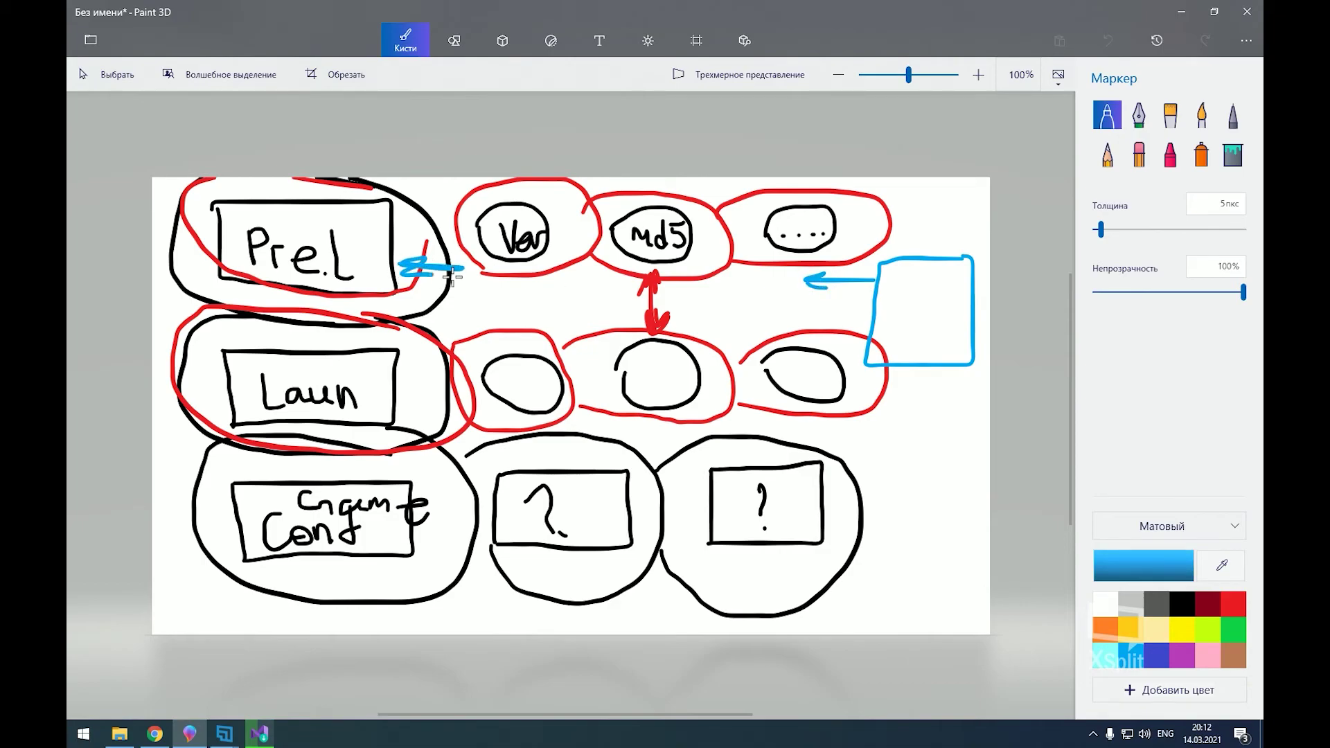
# - Add a second leftward arrow and a long line from the box, and scribble out Md5
pyautogui.moveTo(869, 308)
pyautogui.mouseDown()
pyautogui.moveTo(792, 310)
pyautogui.moveTo(805, 316)
pyautogui.mouseUp()
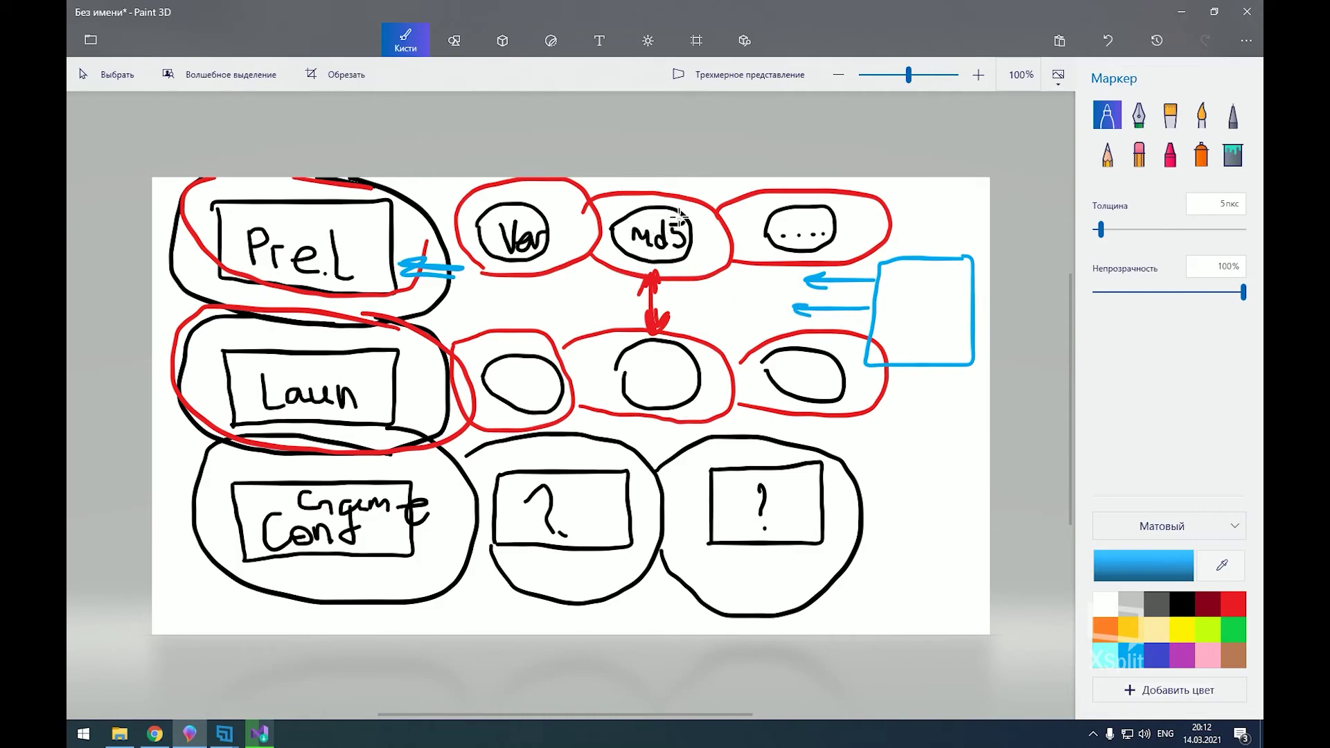
pyautogui.moveTo(679, 214); pyautogui.dragTo(665, 260)
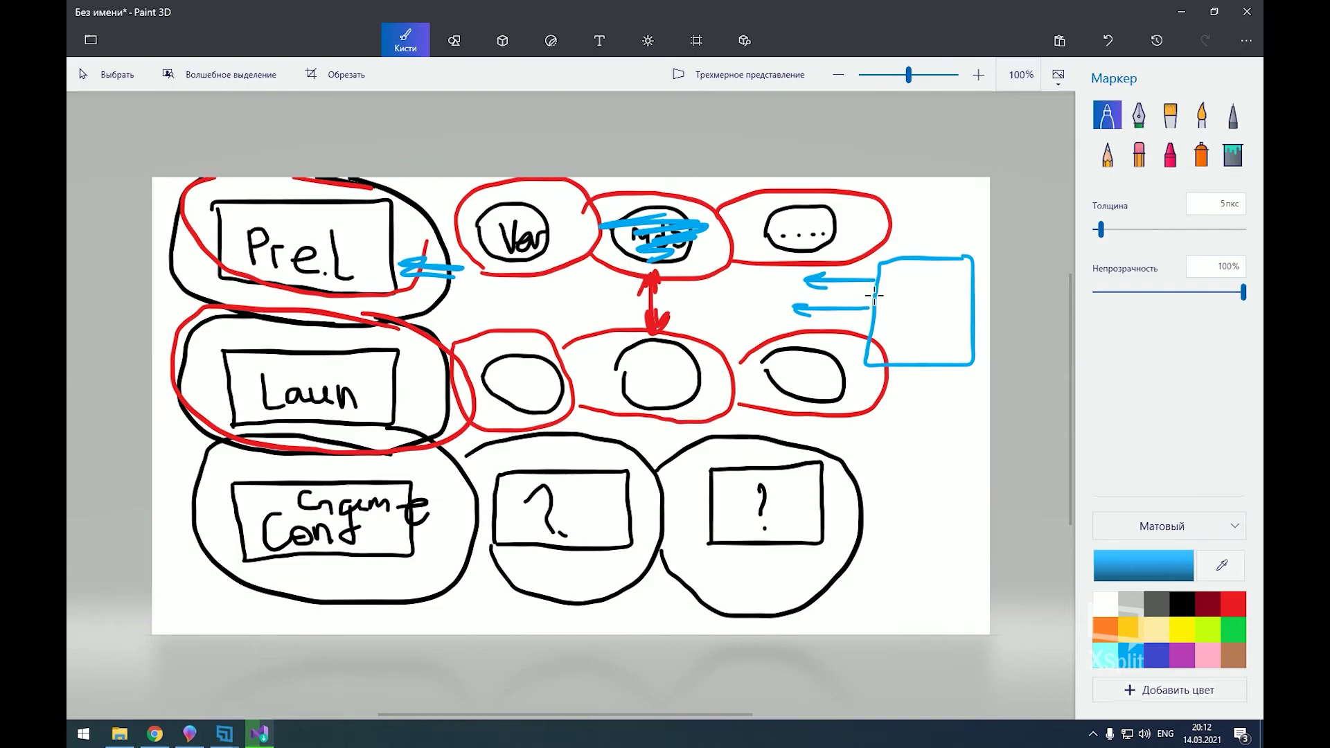
pyautogui.moveTo(874, 296)
pyautogui.mouseDown()
pyautogui.moveTo(558, 295)
pyautogui.moveTo(574, 287)
pyautogui.mouseUp()
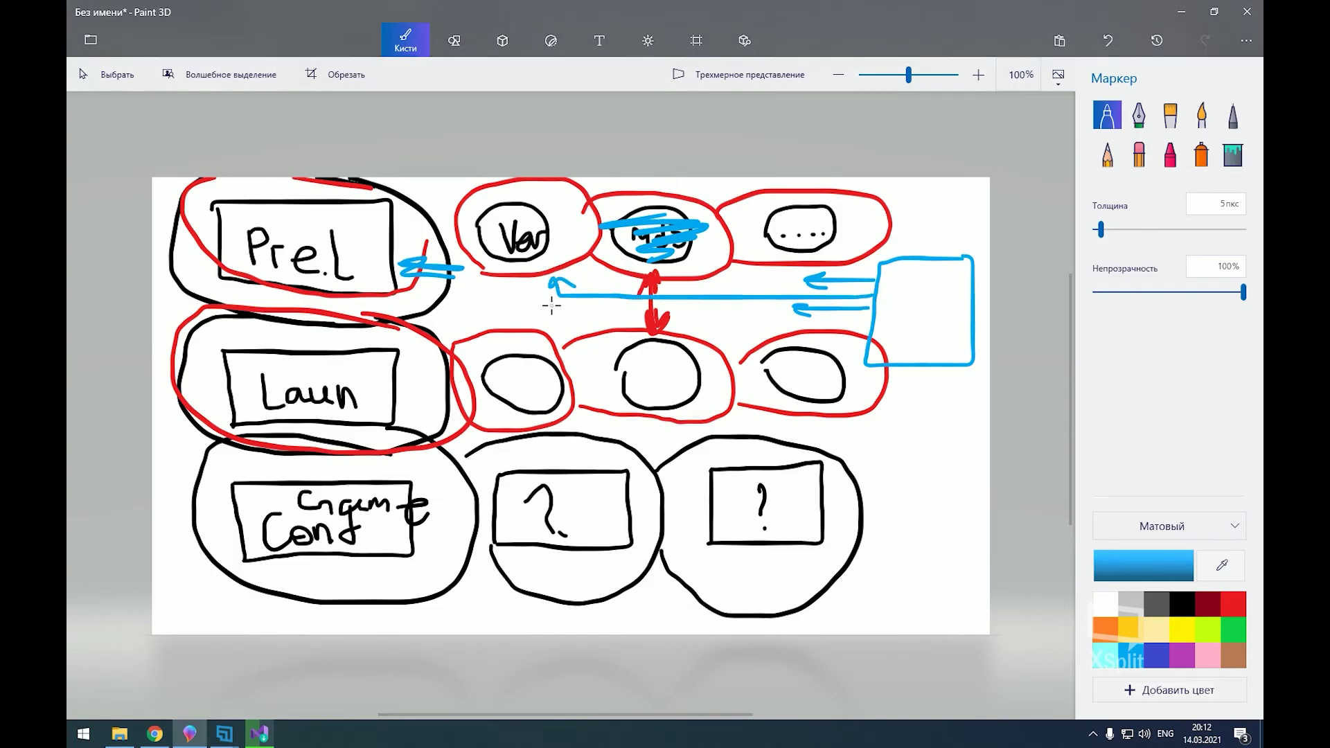
# - Sketch small blue blocks inside the server box, then bring up the Direct Link Generator page
pyautogui.moveTo(888, 271)
pyautogui.mouseDown()
pyautogui.moveTo(968, 283)
pyautogui.moveTo(913, 280)
pyautogui.moveTo(939, 286)
pyautogui.mouseUp()
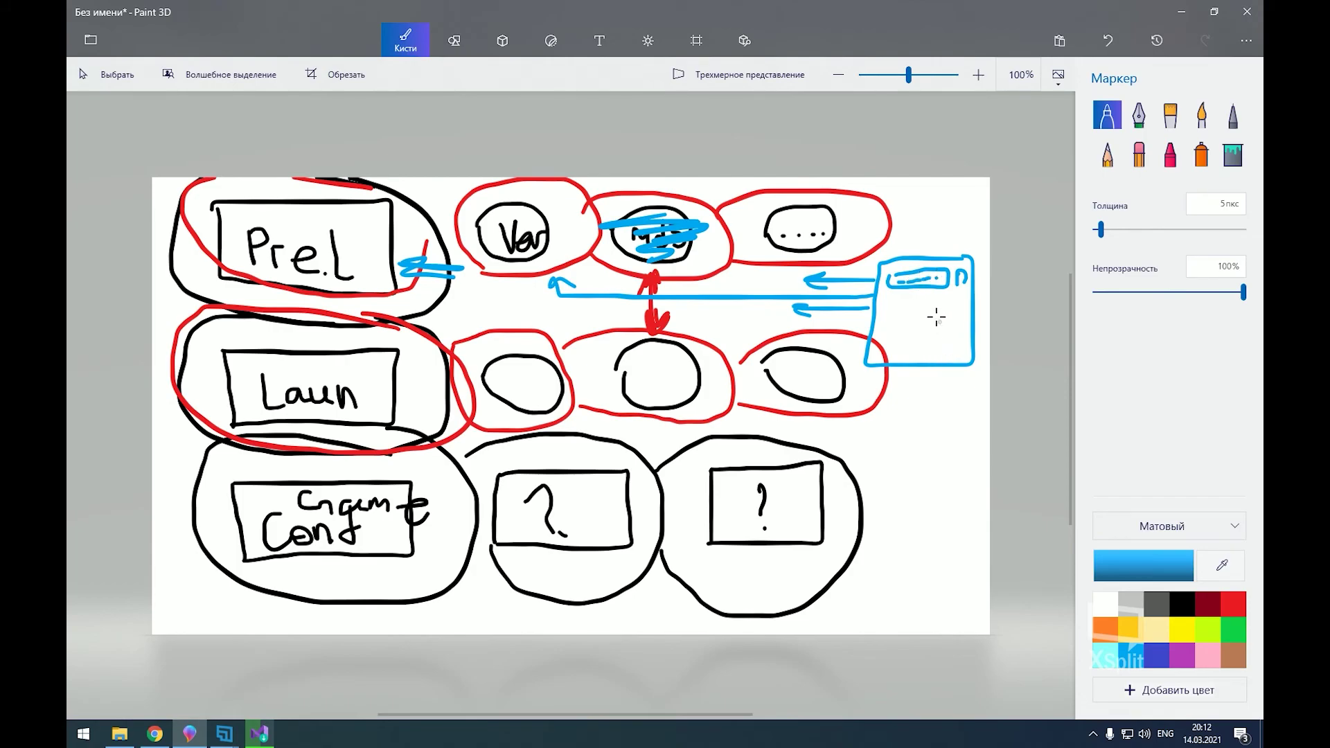
pyautogui.moveTo(889, 296)
pyautogui.mouseDown()
pyautogui.moveTo(916, 298)
pyautogui.moveTo(890, 305)
pyautogui.mouseUp()
pyautogui.moveTo(920, 294)
pyautogui.mouseDown()
pyautogui.moveTo(947, 294)
pyautogui.moveTo(921, 309)
pyautogui.moveTo(966, 298)
pyautogui.moveTo(933, 318)
pyautogui.moveTo(936, 353)
pyautogui.mouseUp()
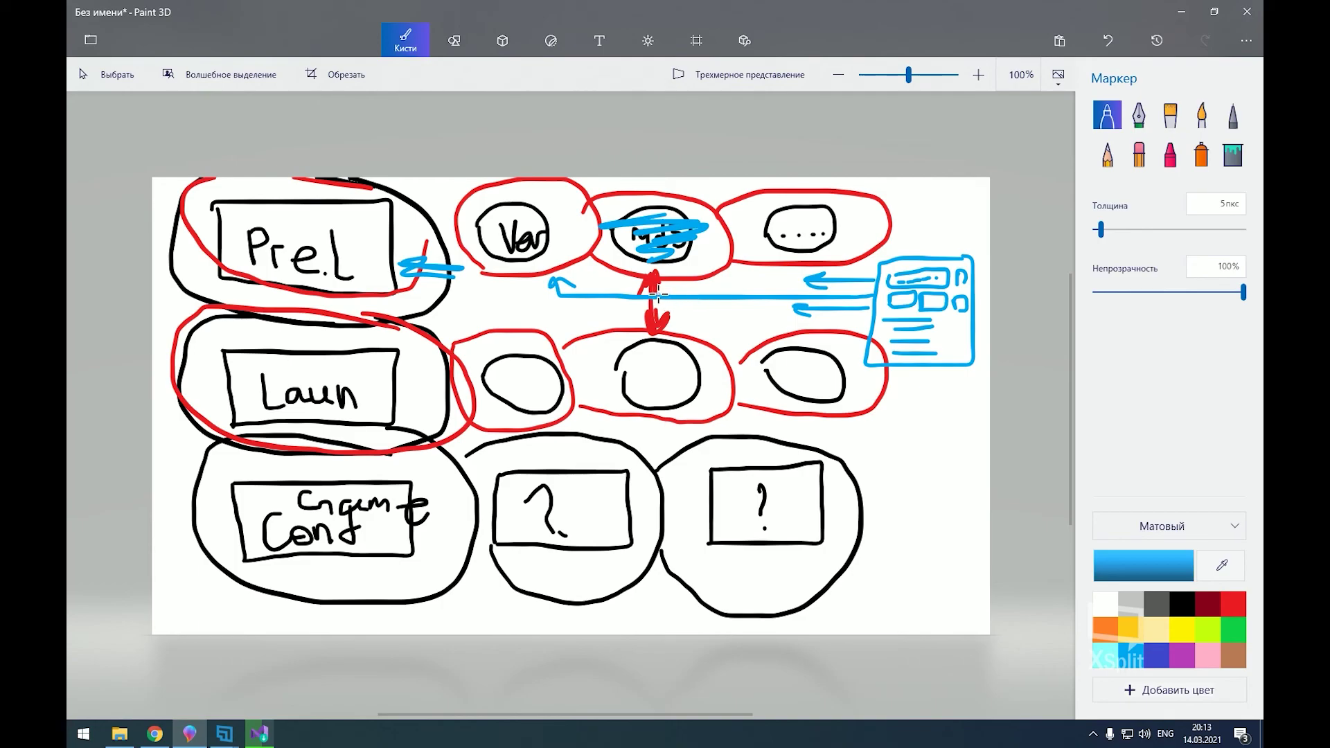
pyautogui.click(155, 735)
pyautogui.click(164, 14)
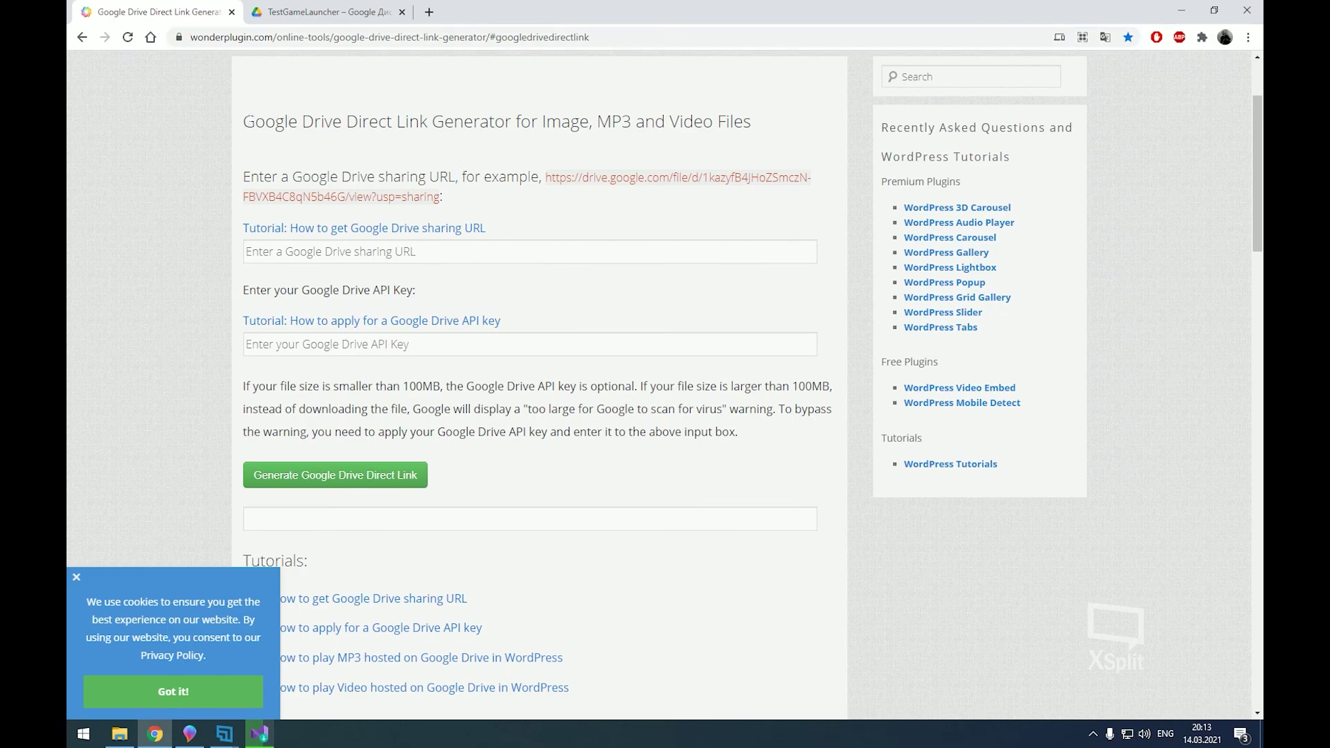
pyautogui.moveTo(244, 121); pyautogui.dragTo(432, 121)
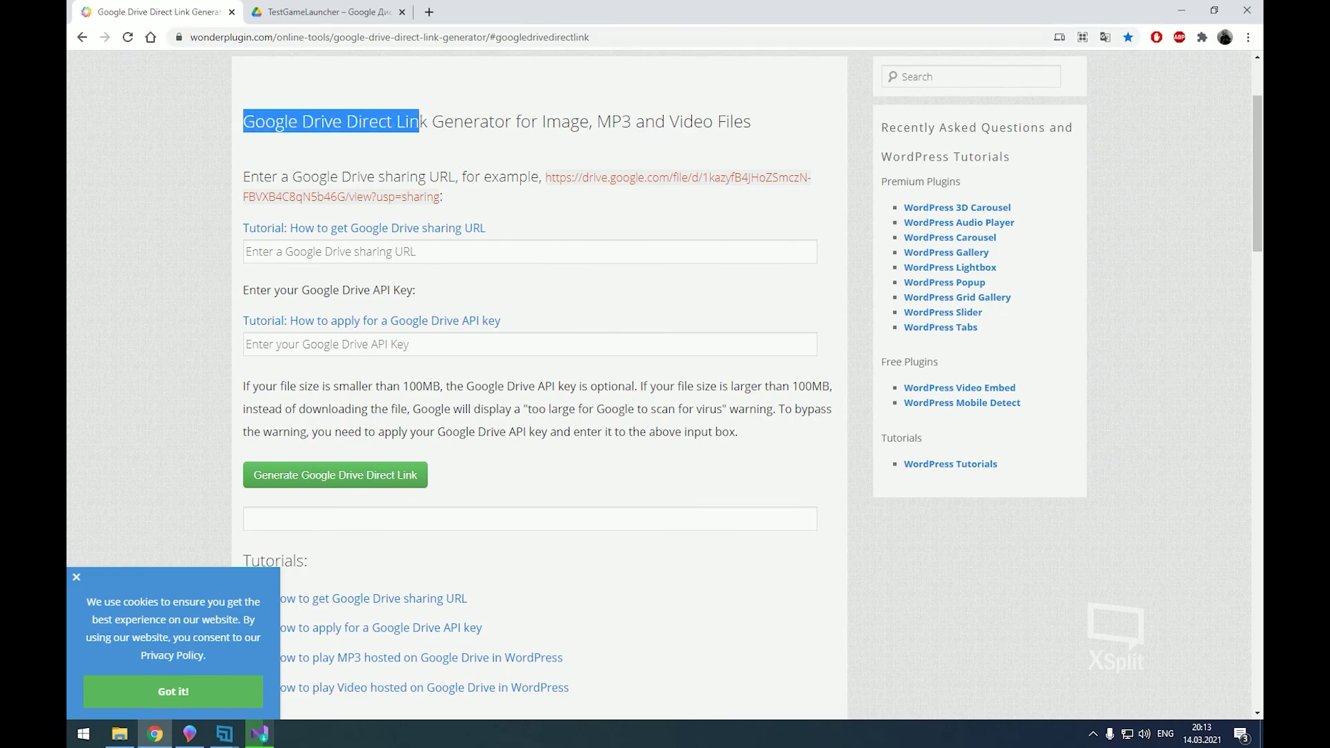
pyautogui.click(347, 12)
pyautogui.click(182, 6)
pyautogui.scroll(2, 374, 166)
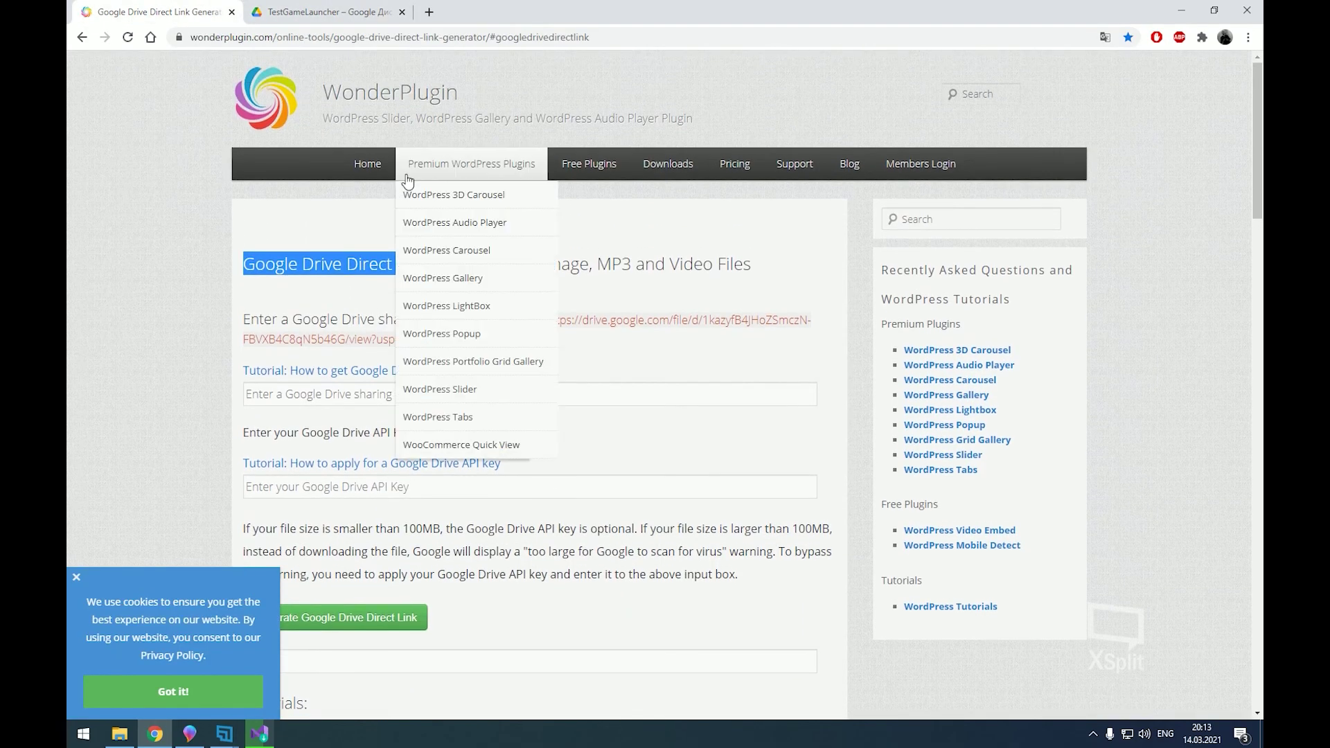